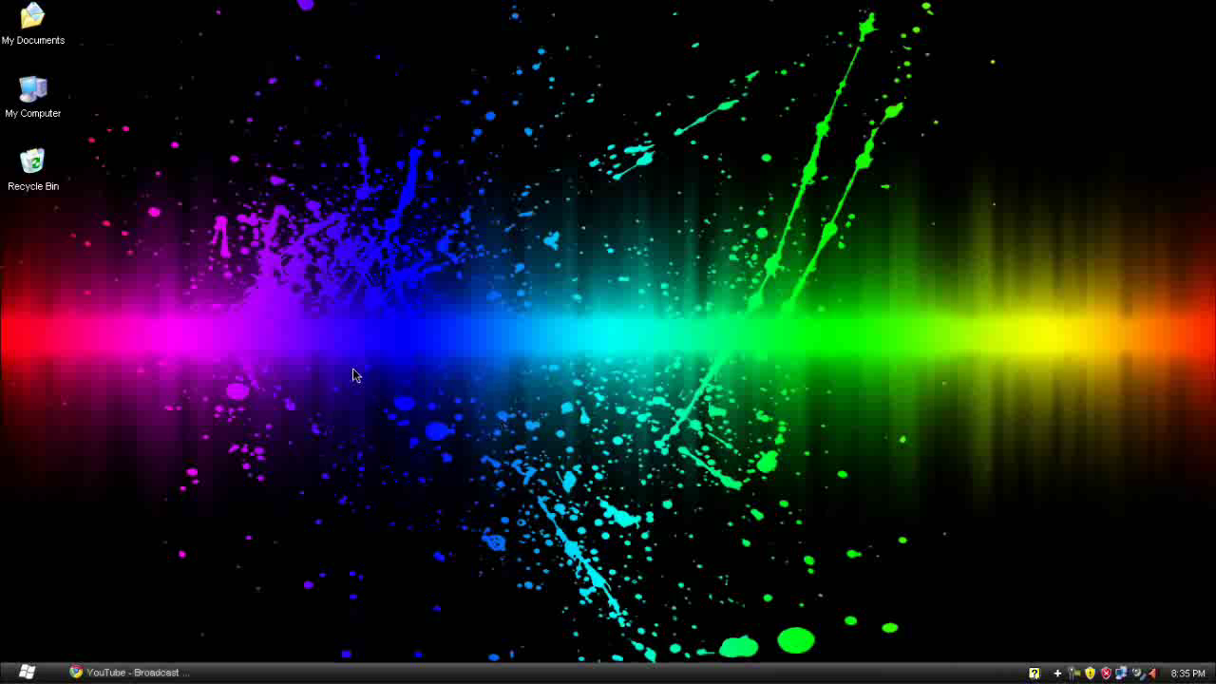
Set Performance Options visual effects to 'Adjust for best performance' from My Computer's properties.
right_click(30, 95)
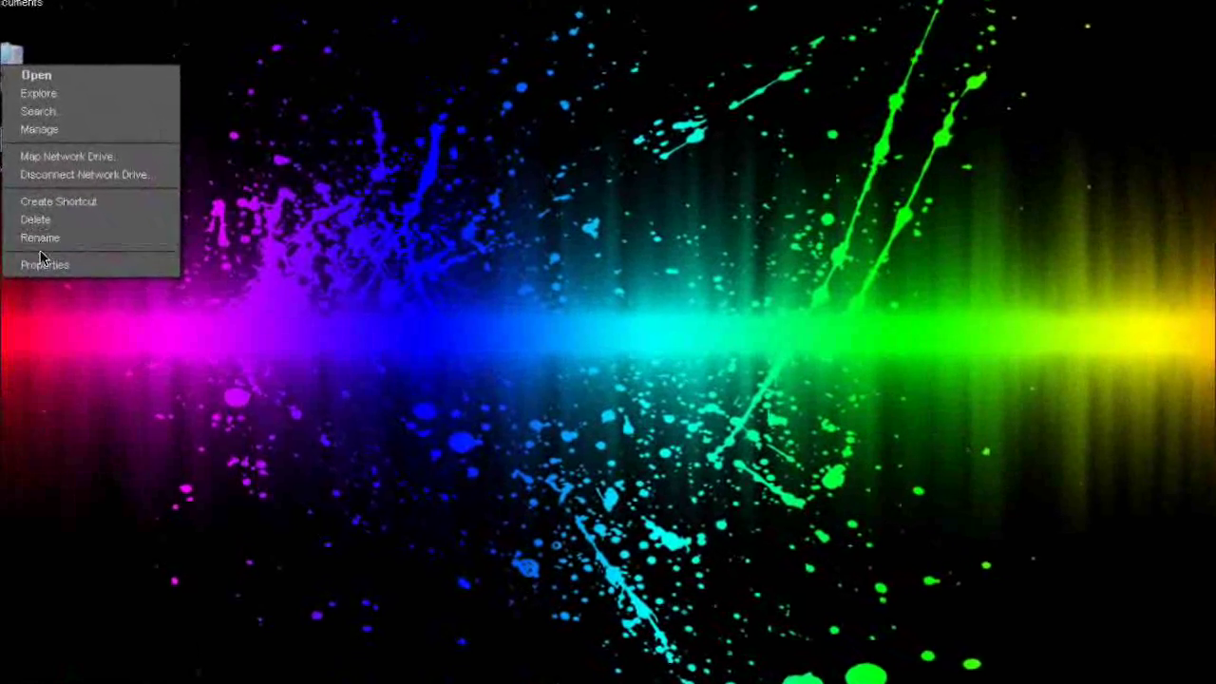
left_click(29, 269)
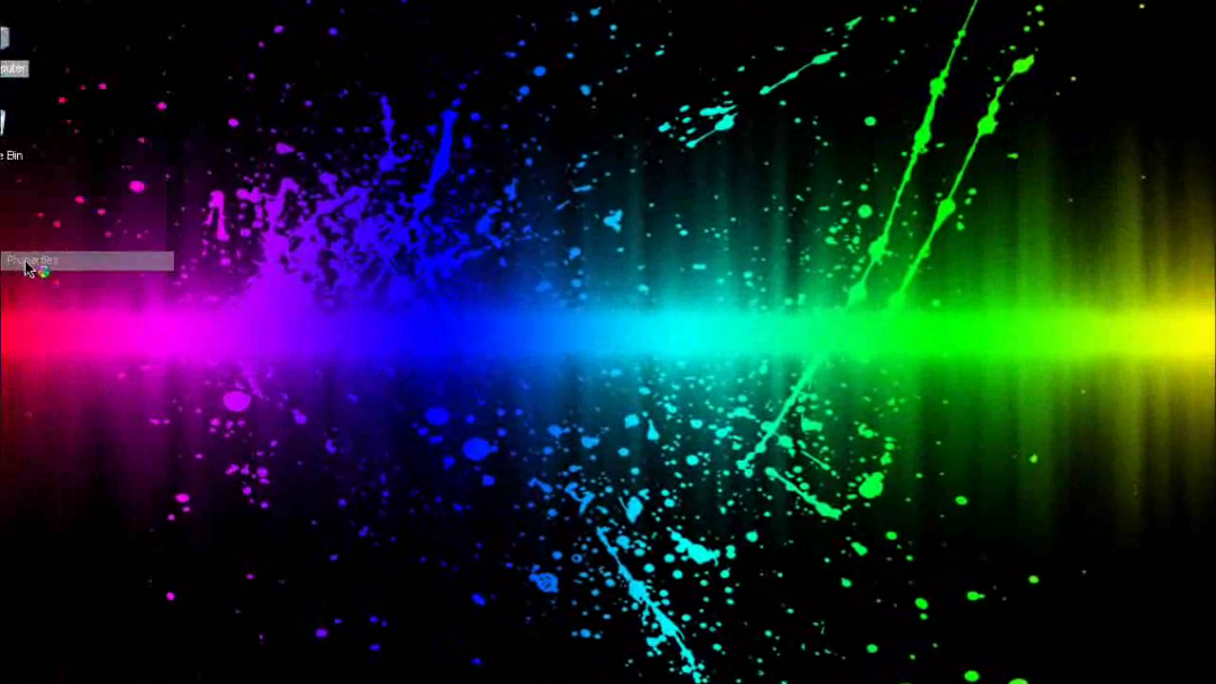
left_click(477, 150)
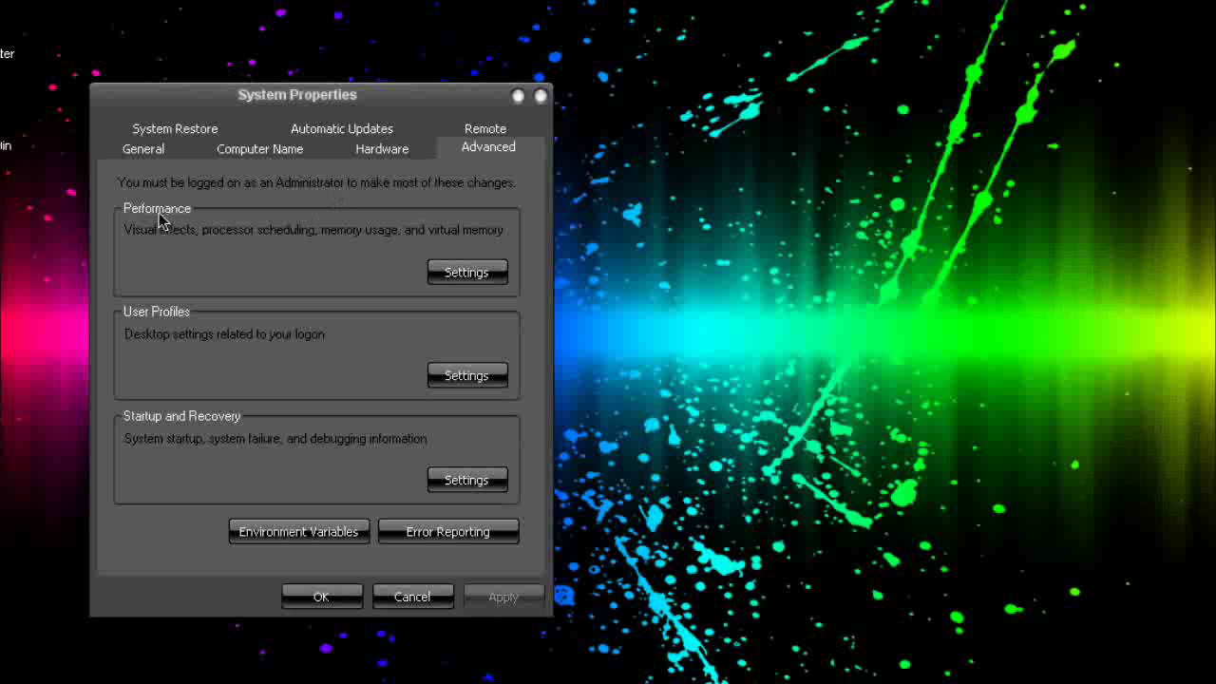
left_click(452, 269)
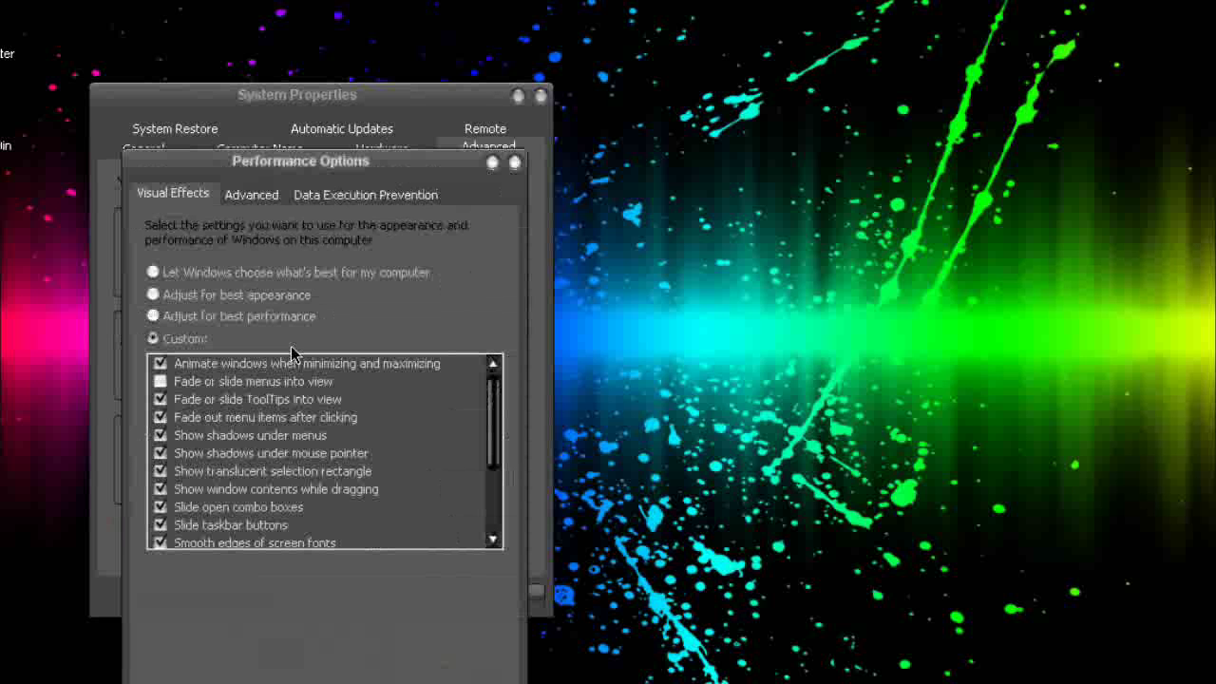
left_click(193, 302)
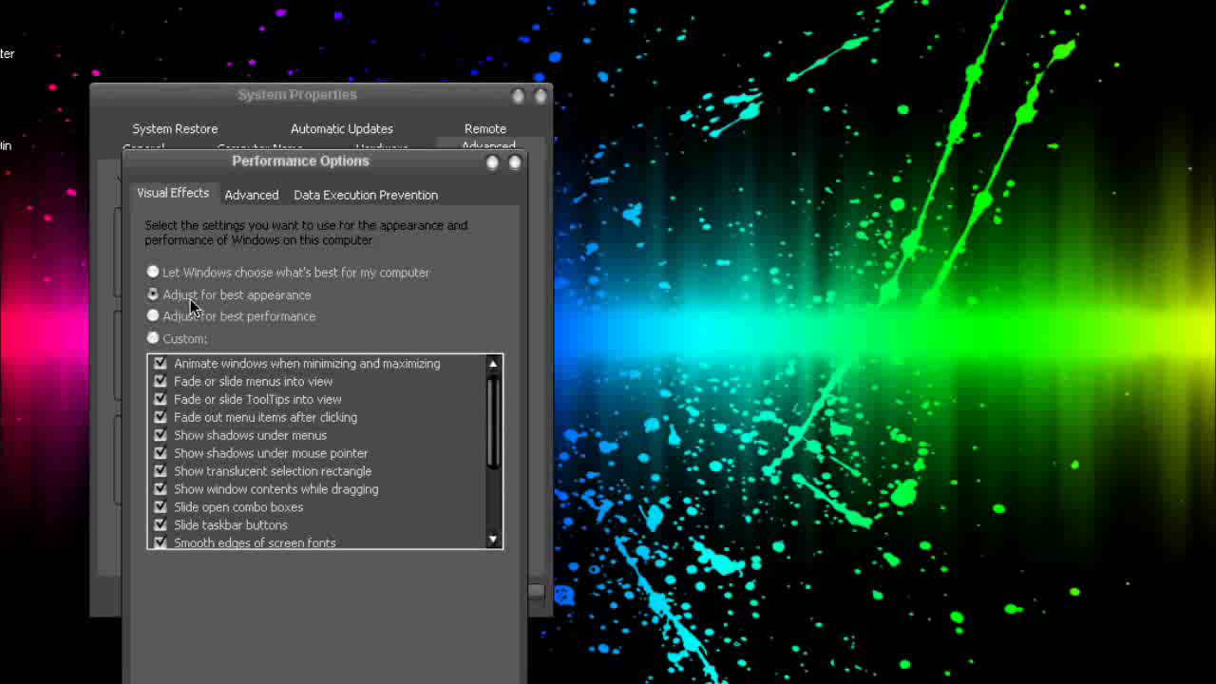
left_click(201, 319)
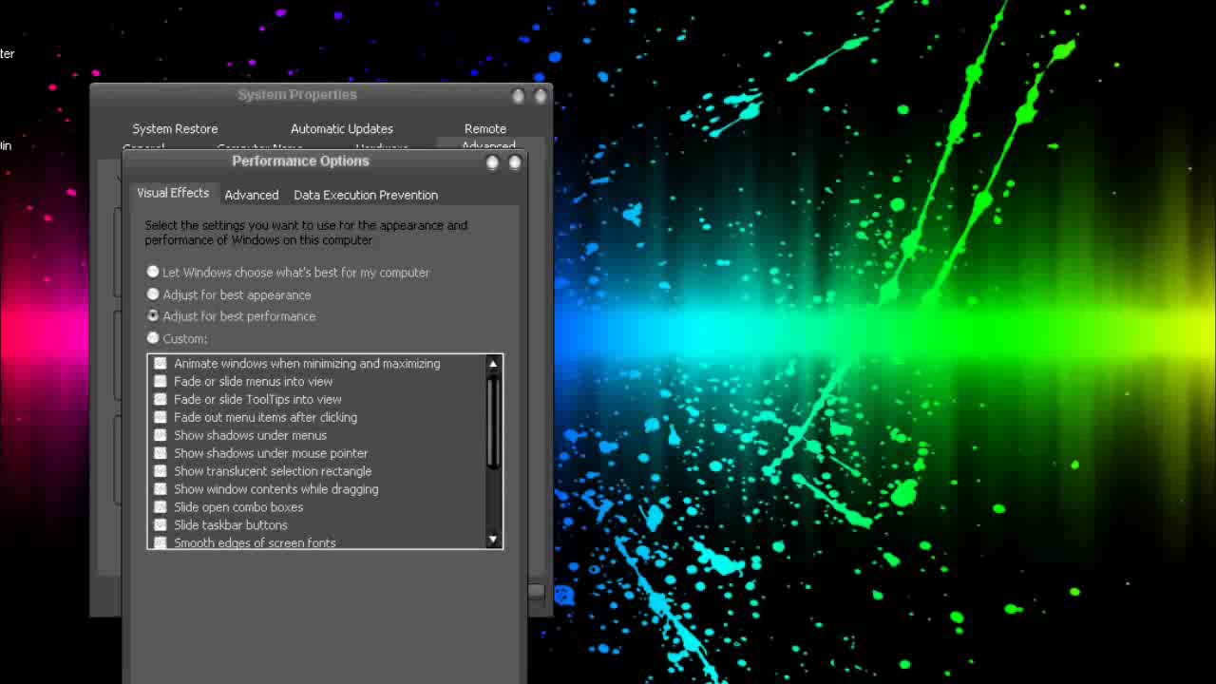
left_click(286, 642)
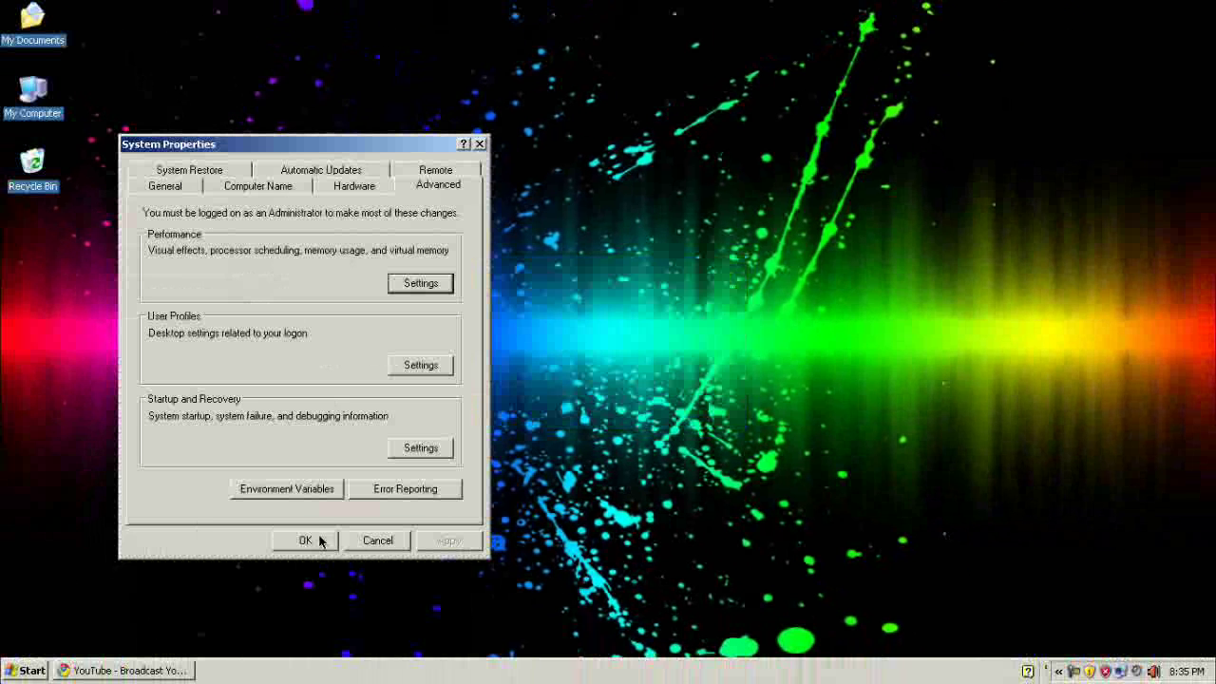
Close System Properties with OK and dismiss the Start menu without launching anything.
left_click(321, 539)
left_click(17, 672)
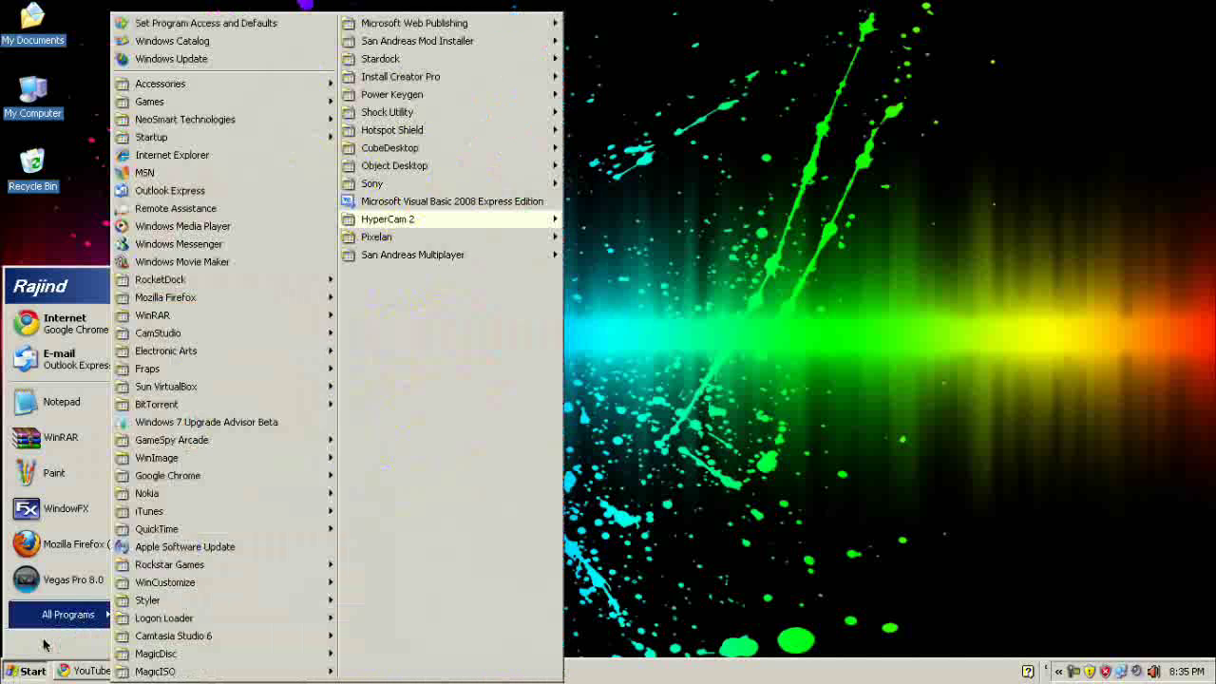
left_click(12, 676)
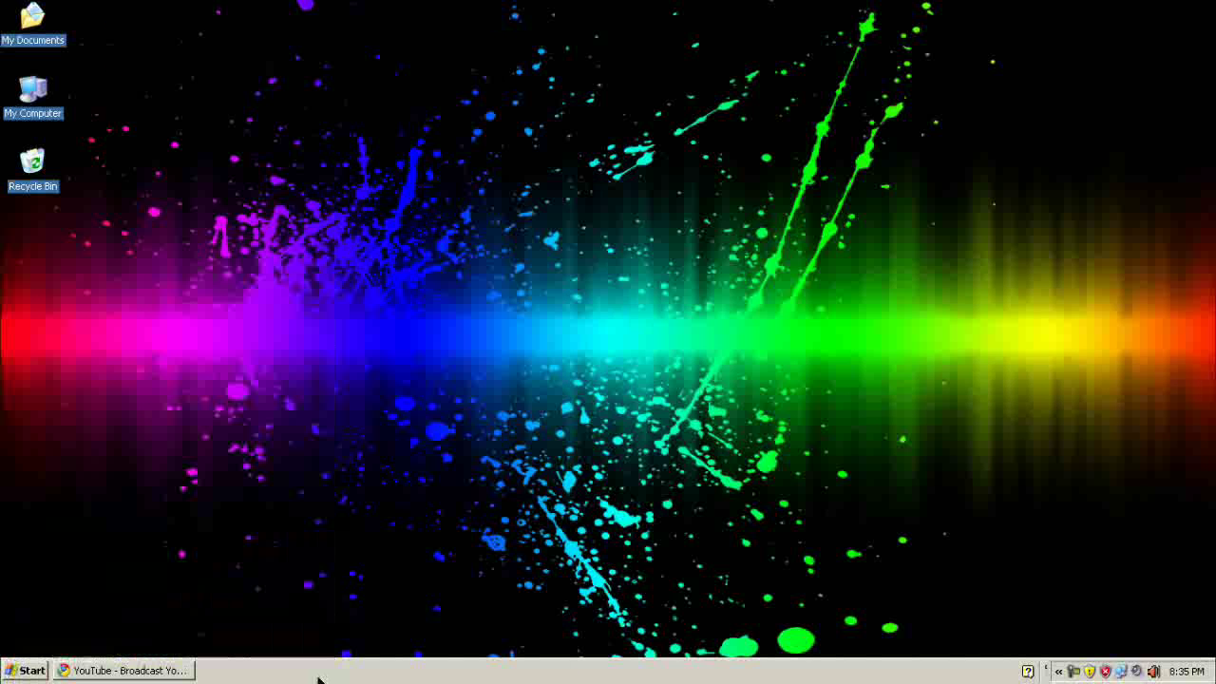
Set the desktop background to (None) in Display Properties for a plain blue desktop.
right_click(342, 245)
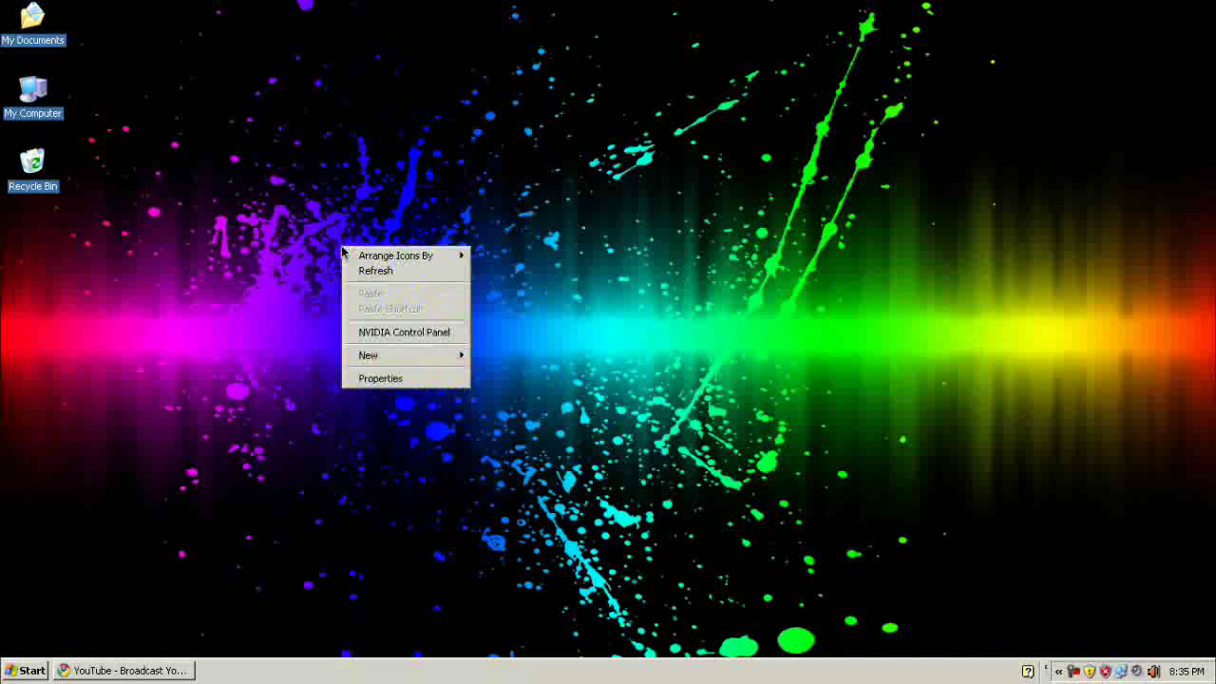
left_click(349, 379)
left_click(250, 198)
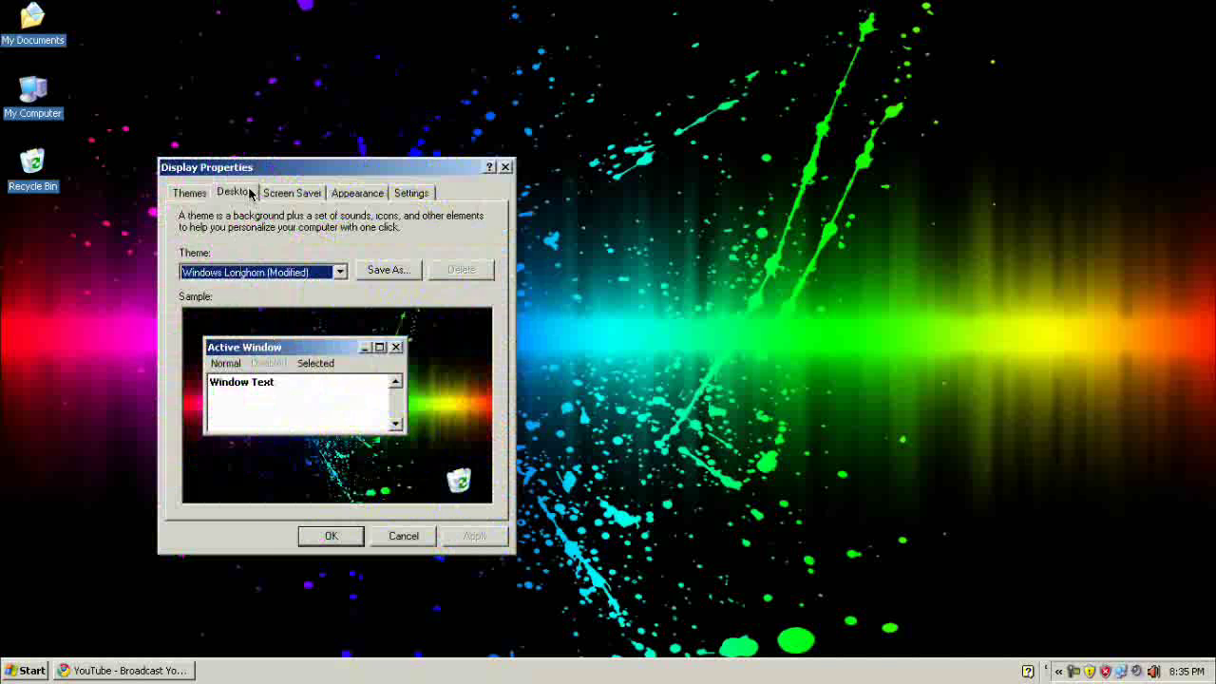
left_click_drag(411, 466, 410, 399)
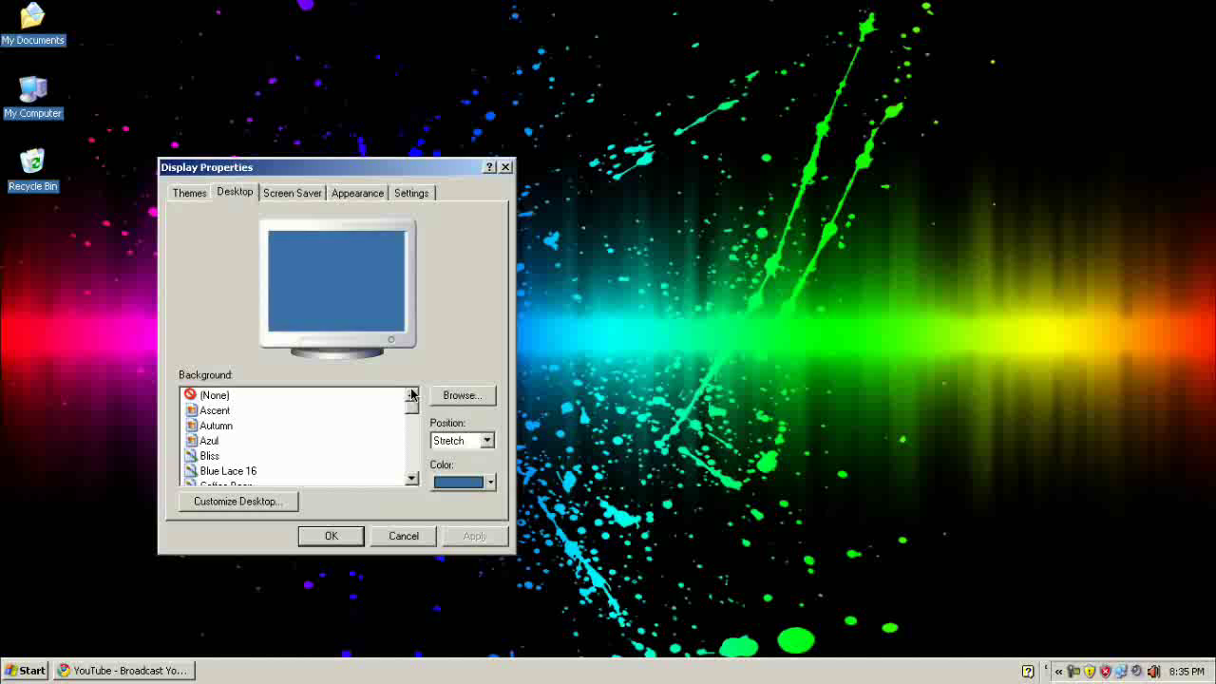
left_click(214, 395)
left_click(472, 536)
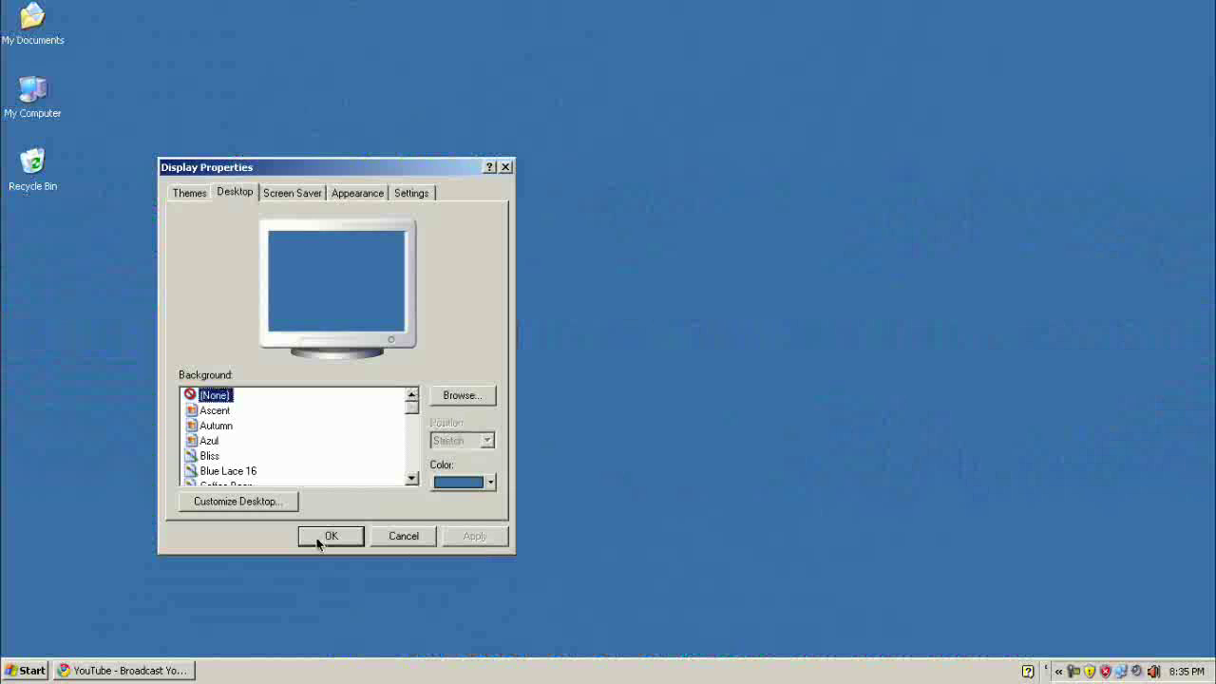
left_click(324, 536)
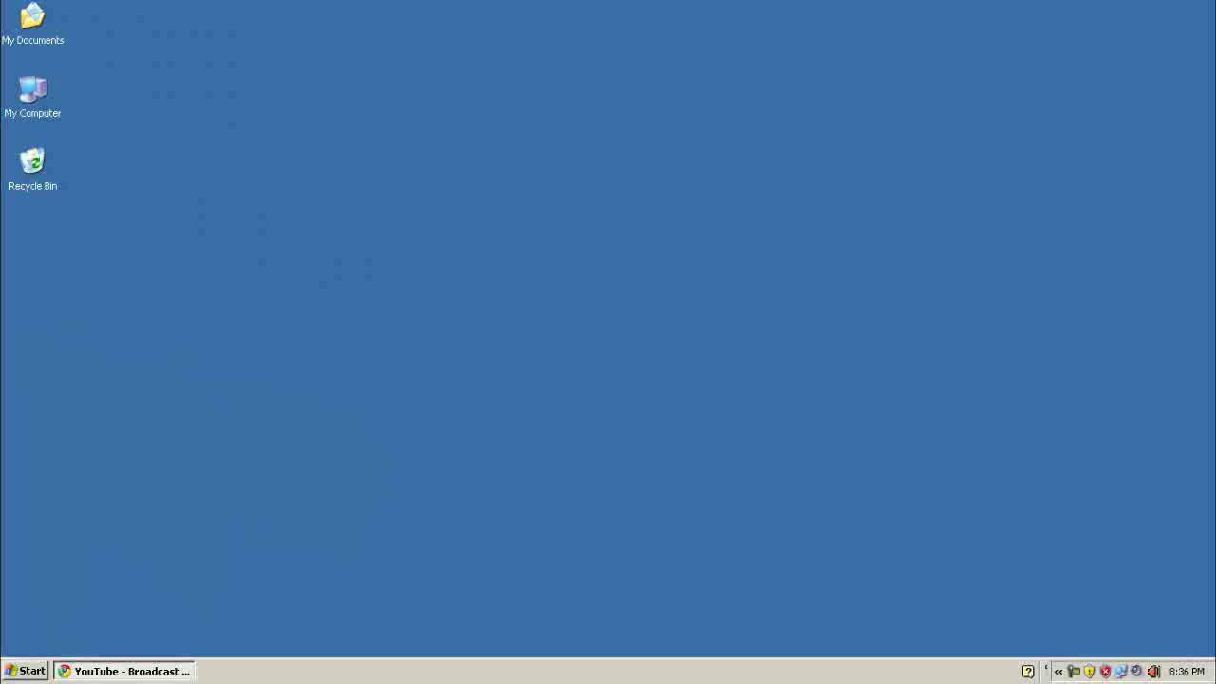
Launch the System Configuration Utility by running MSCONFIG from the Start menu's Run dialog.
left_click(40, 673)
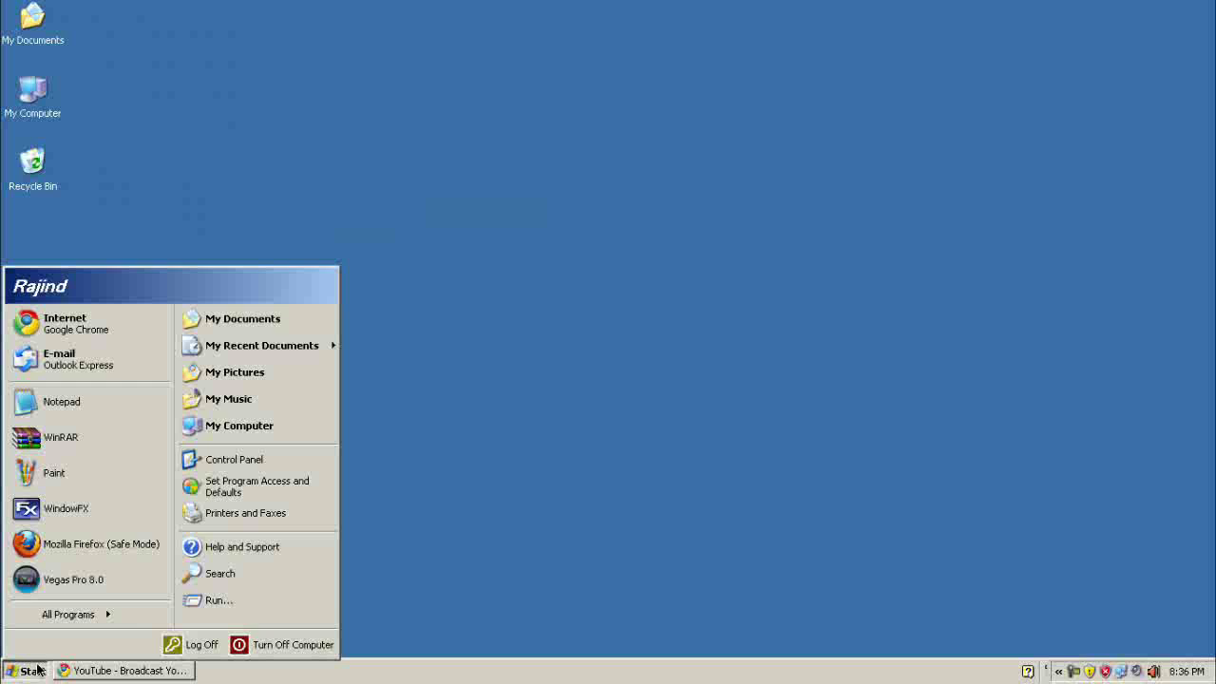
left_click(234, 602)
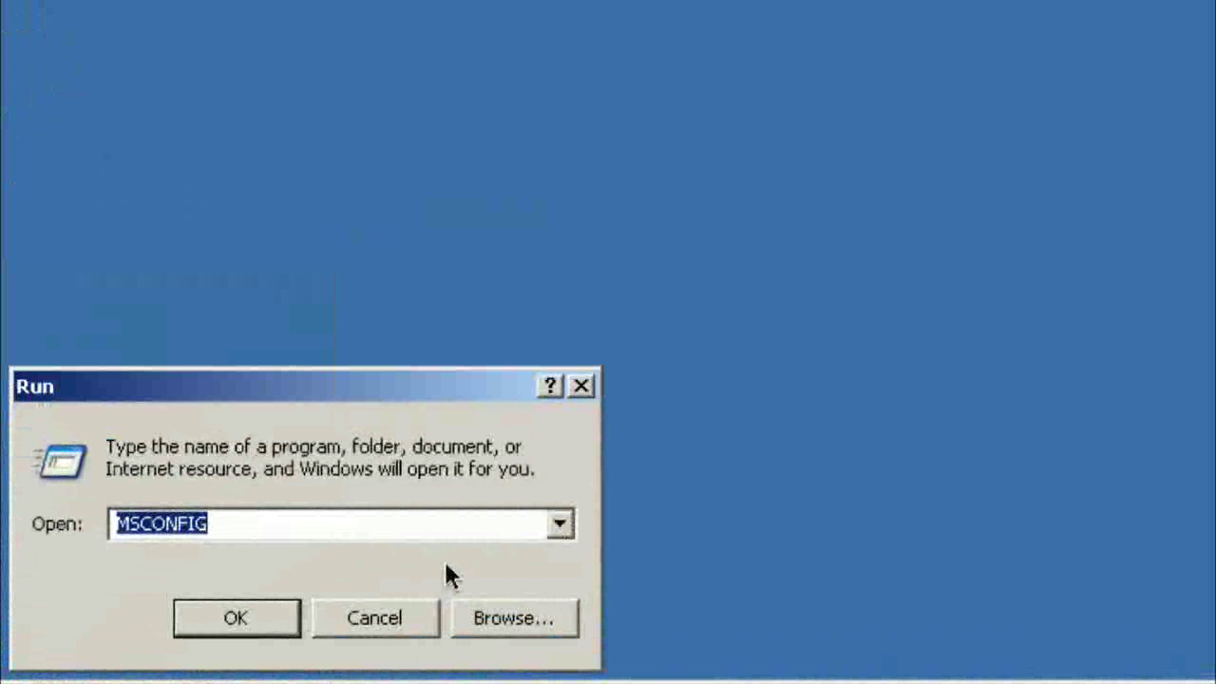
key("Return")
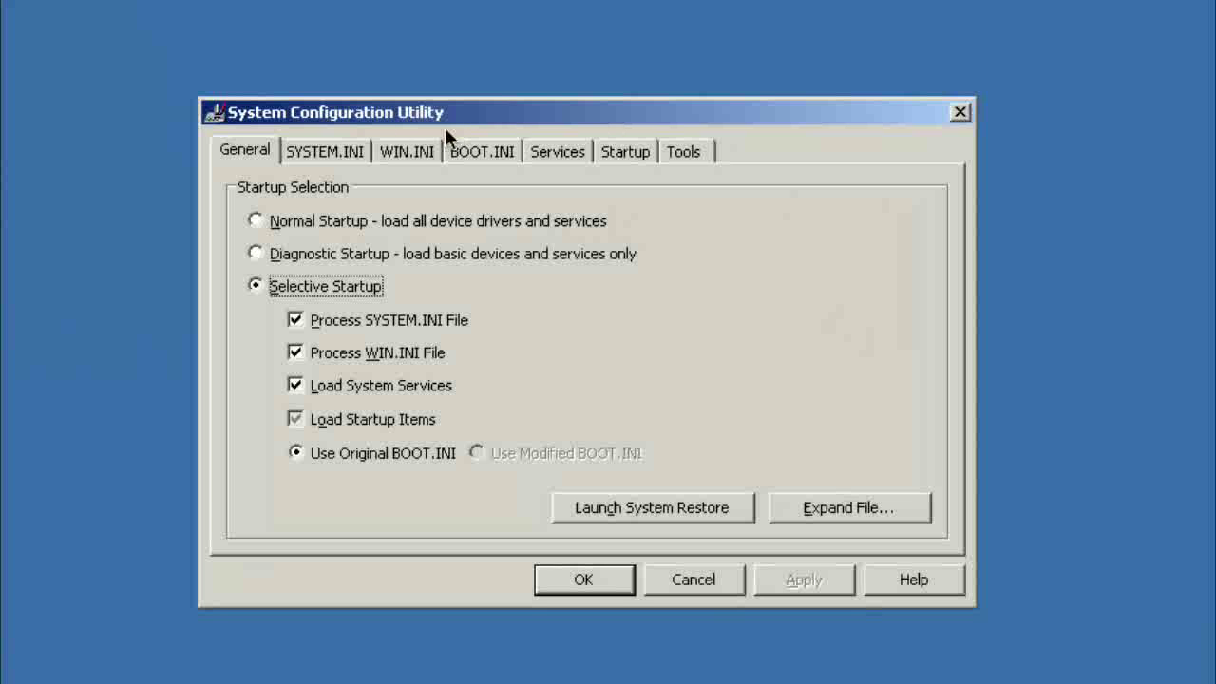
Scroll through the Startup items list, selecting the GoogleUpdate entry along the way.
left_click(622, 153)
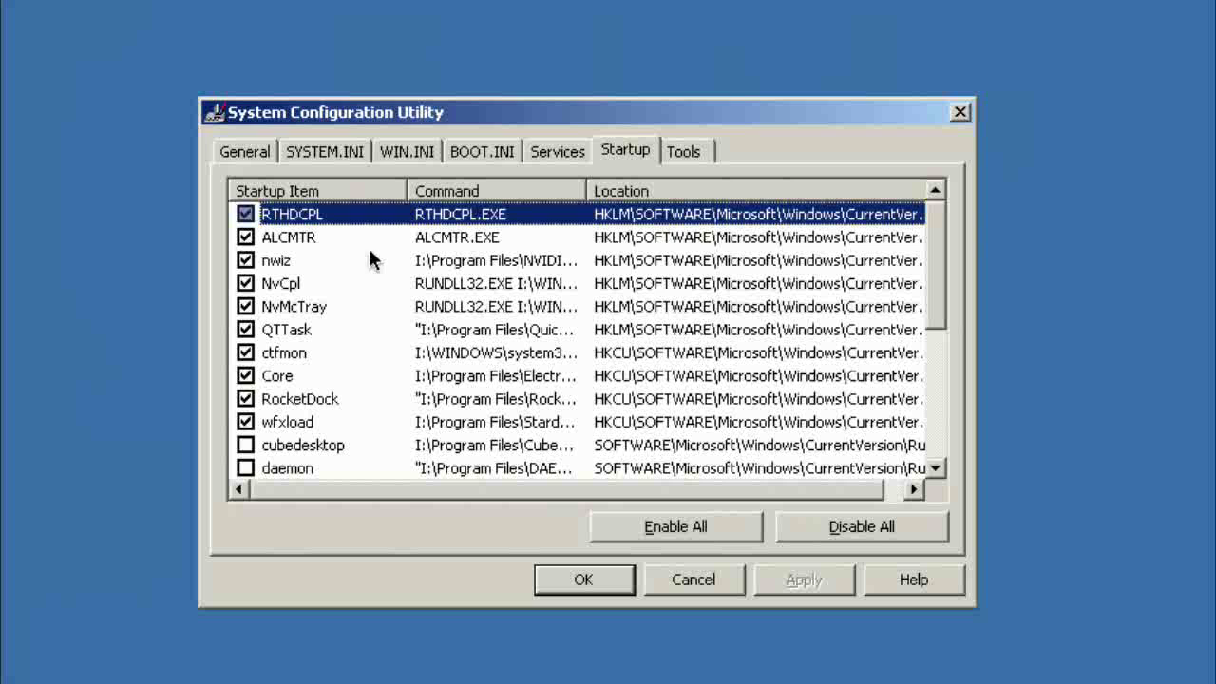
left_click_drag(929, 283, 926, 418)
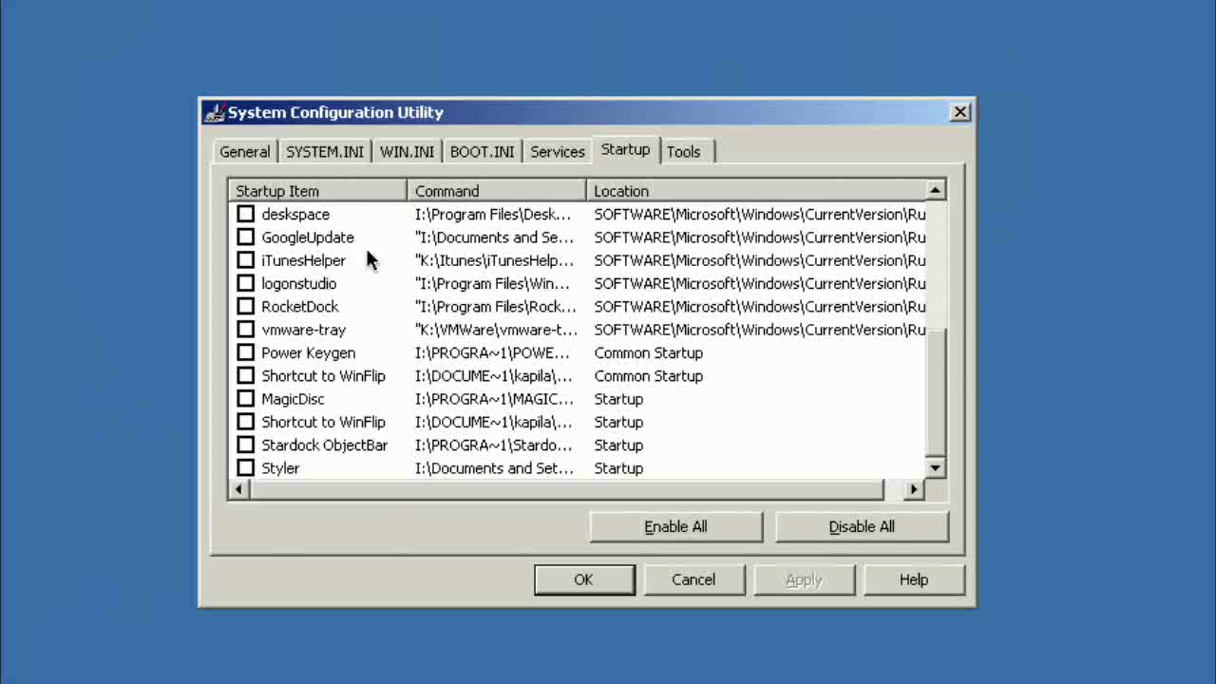
left_click_drag(937, 387, 936, 352)
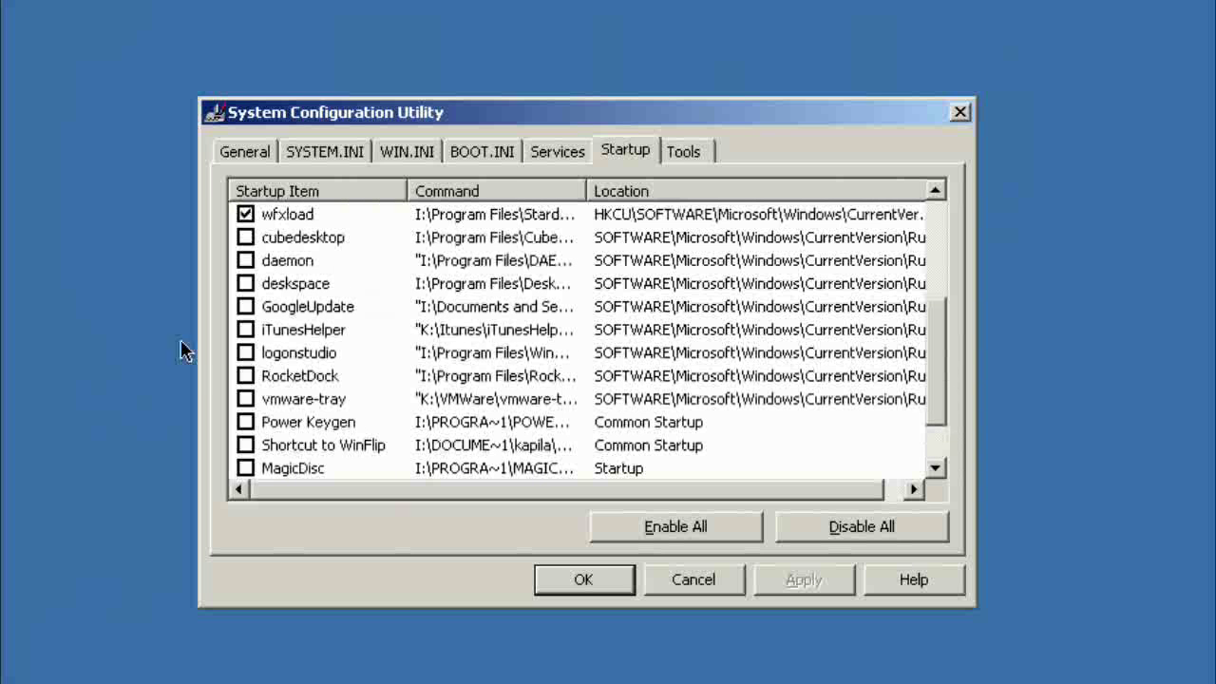
left_click(309, 307)
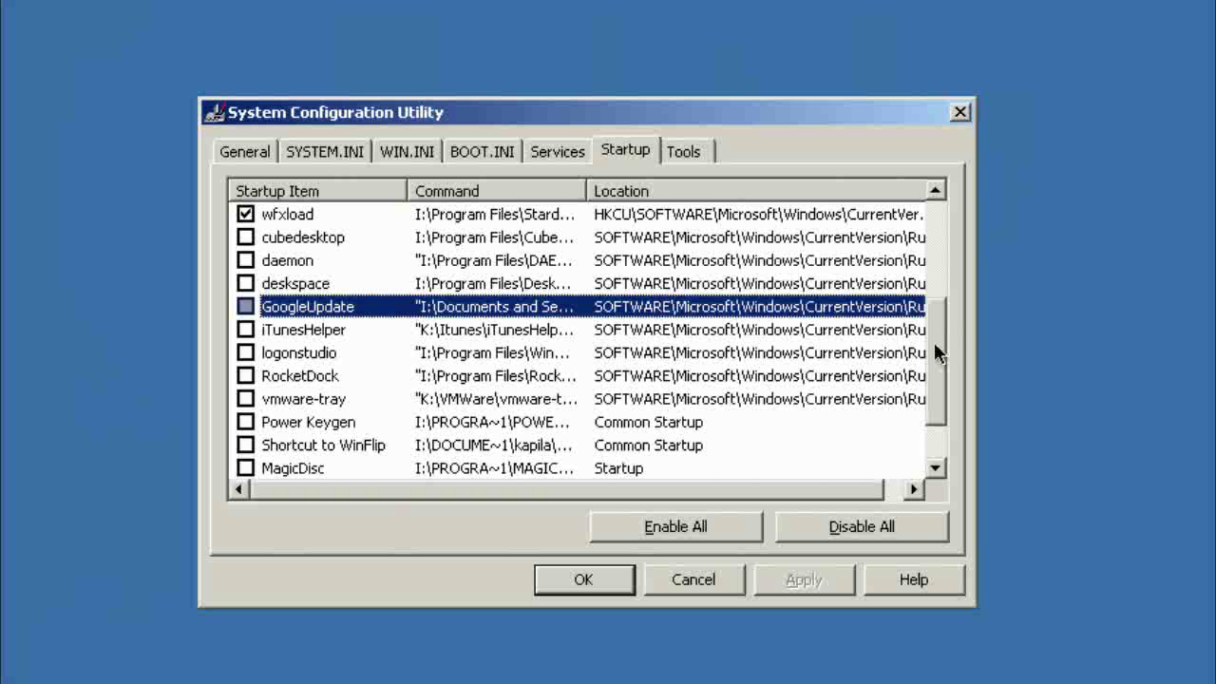
mouse_move(933, 352)
left_mouse_down()
mouse_move(937, 230)
mouse_move(932, 262)
left_mouse_up()
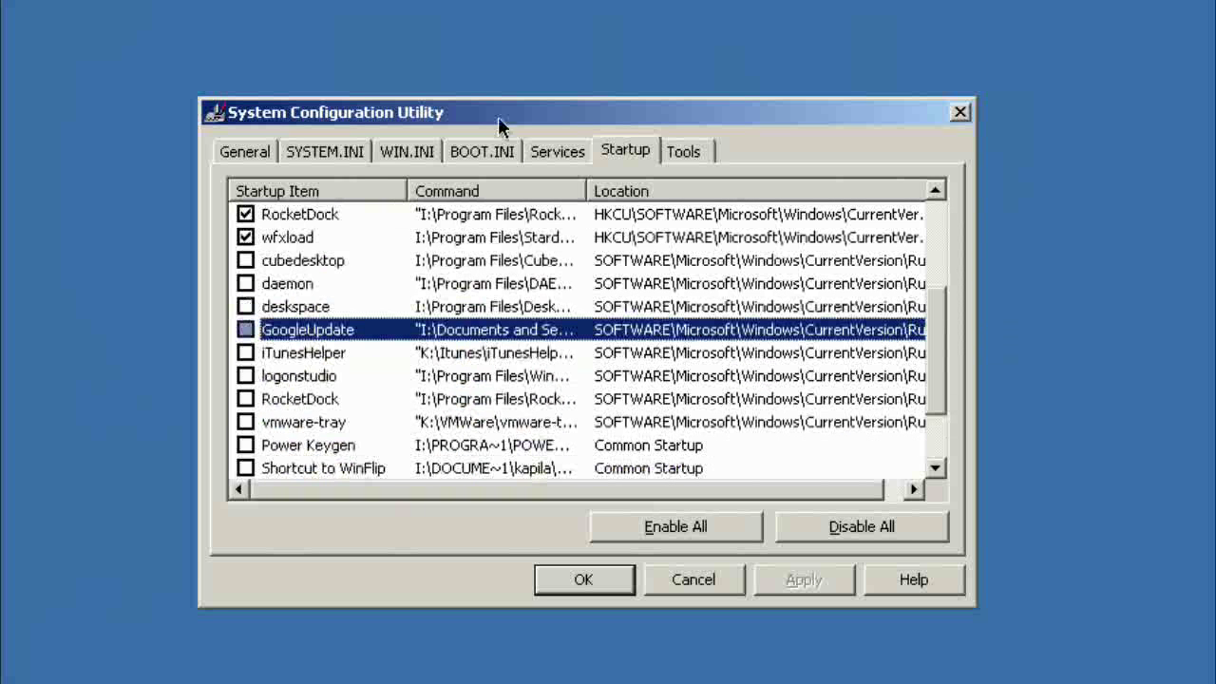
Scroll through the Services list, then cancel the System Configuration Utility without saving.
left_click(560, 147)
mouse_move(937, 218)
left_mouse_down()
mouse_move(919, 300)
mouse_move(923, 465)
left_mouse_up()
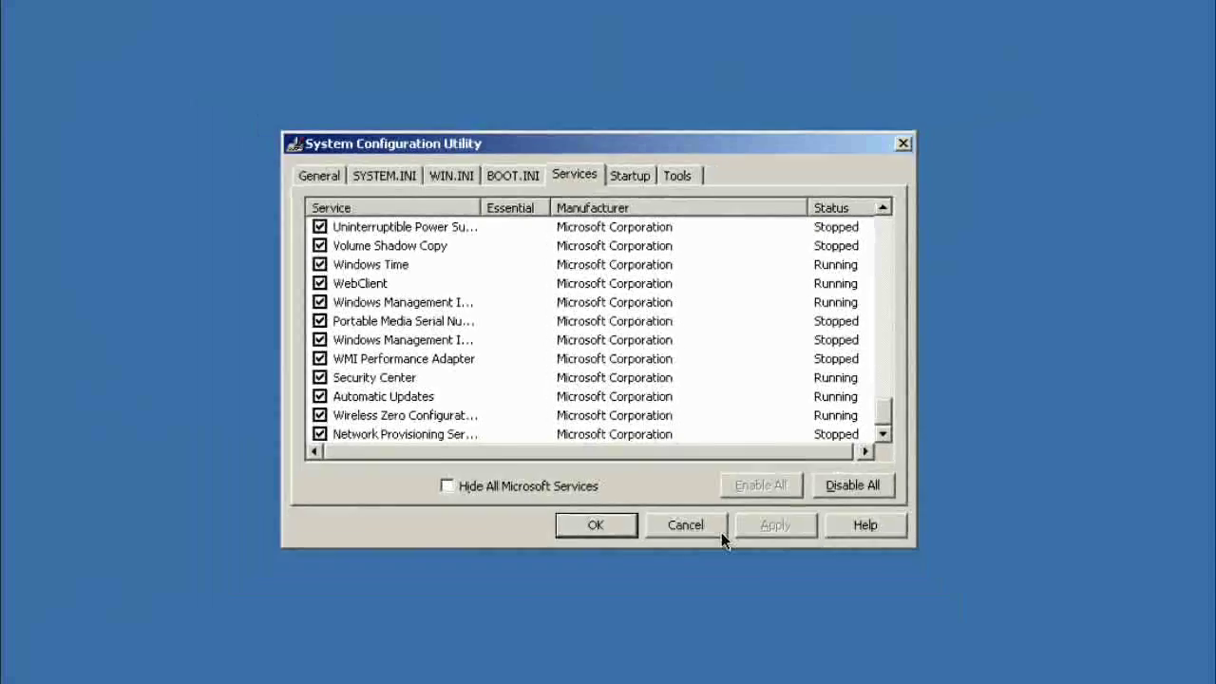
left_click(693, 580)
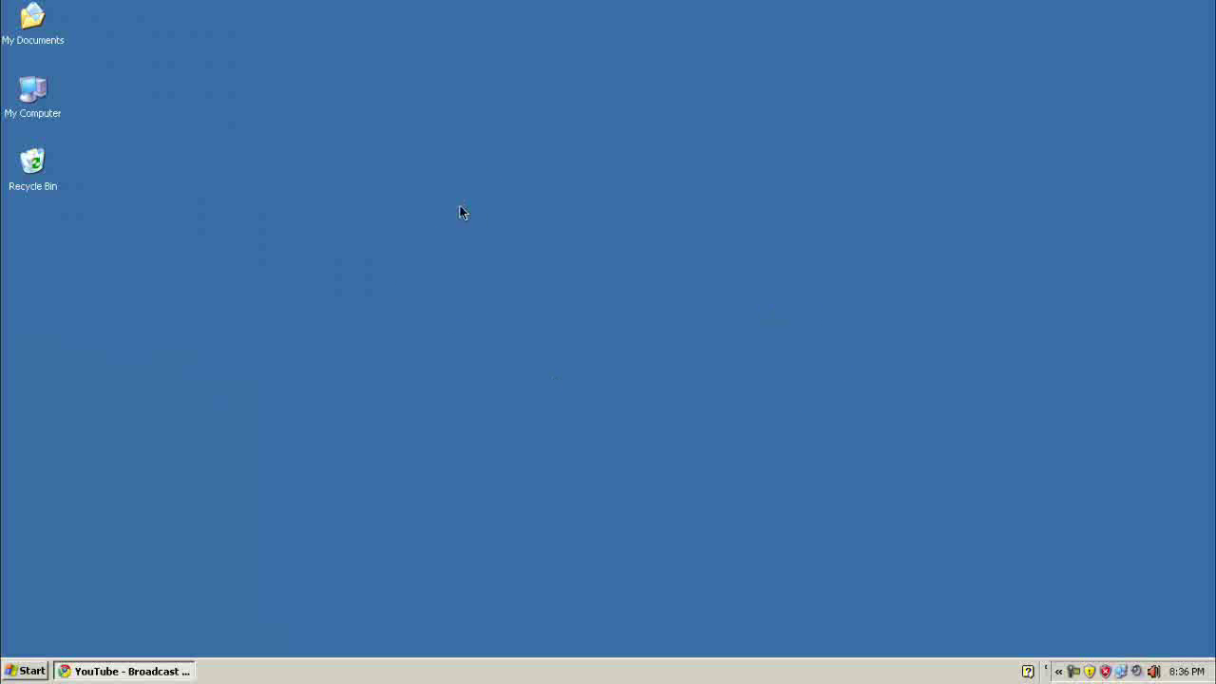
View the drives in My Computer, close the window, and bring up the Start menu.
double_click(35, 95)
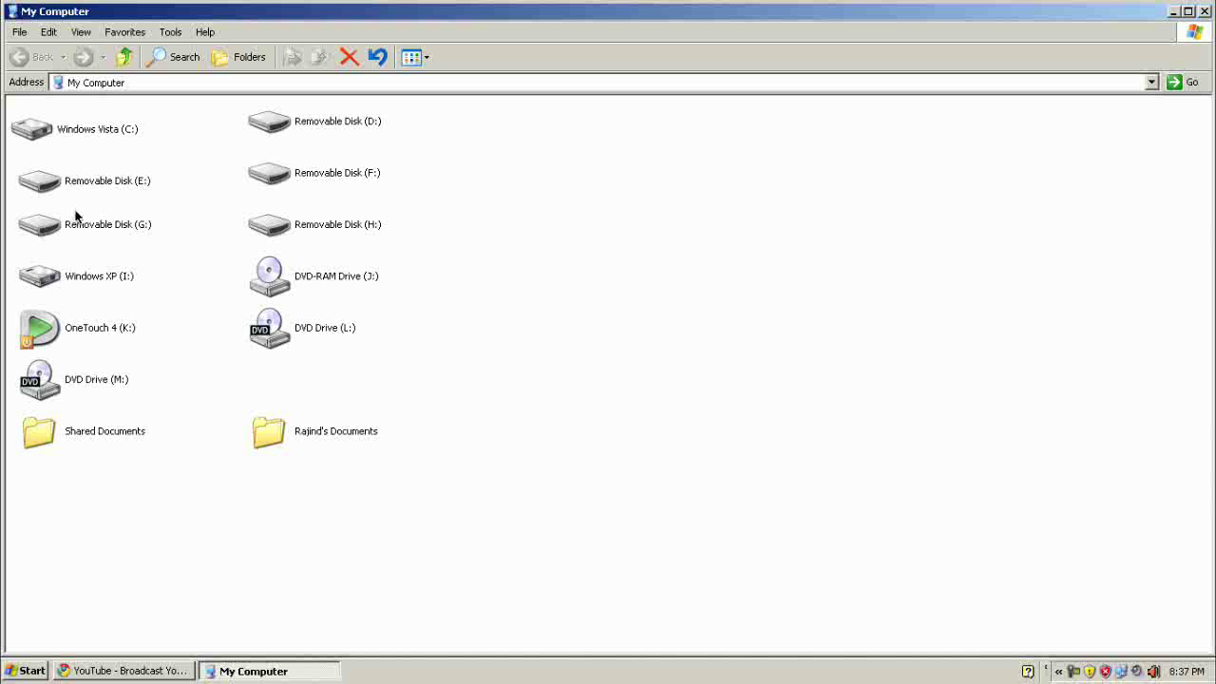
left_click(1204, 12)
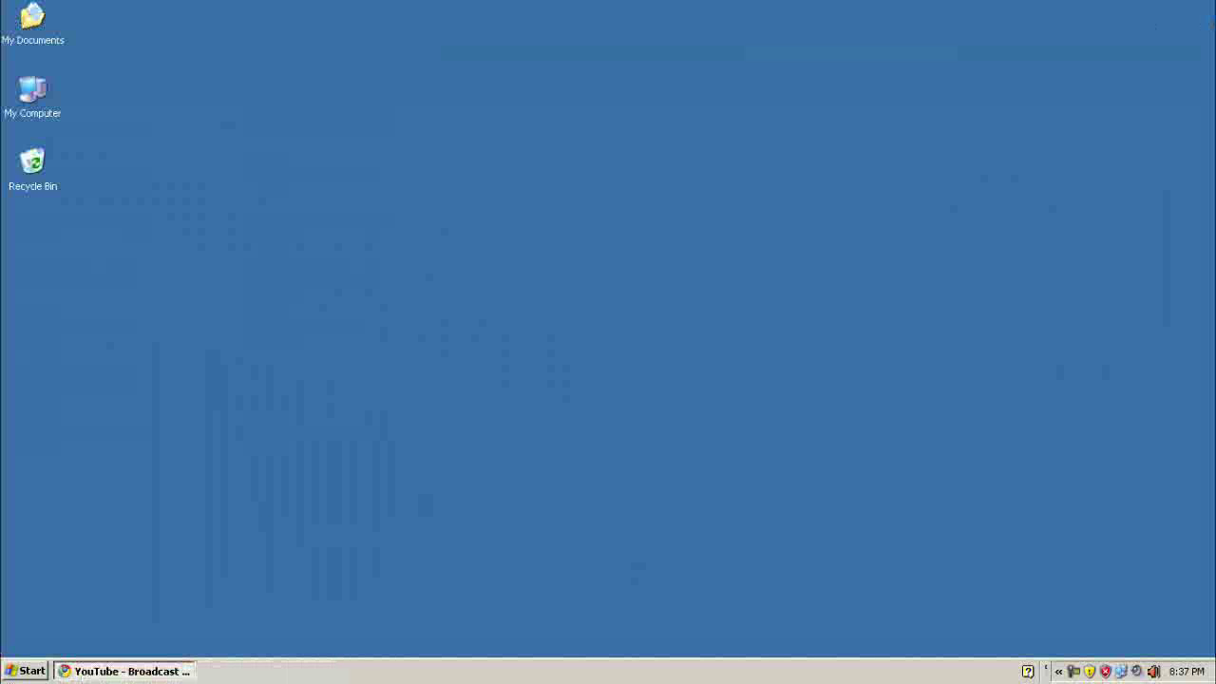
left_click(21, 671)
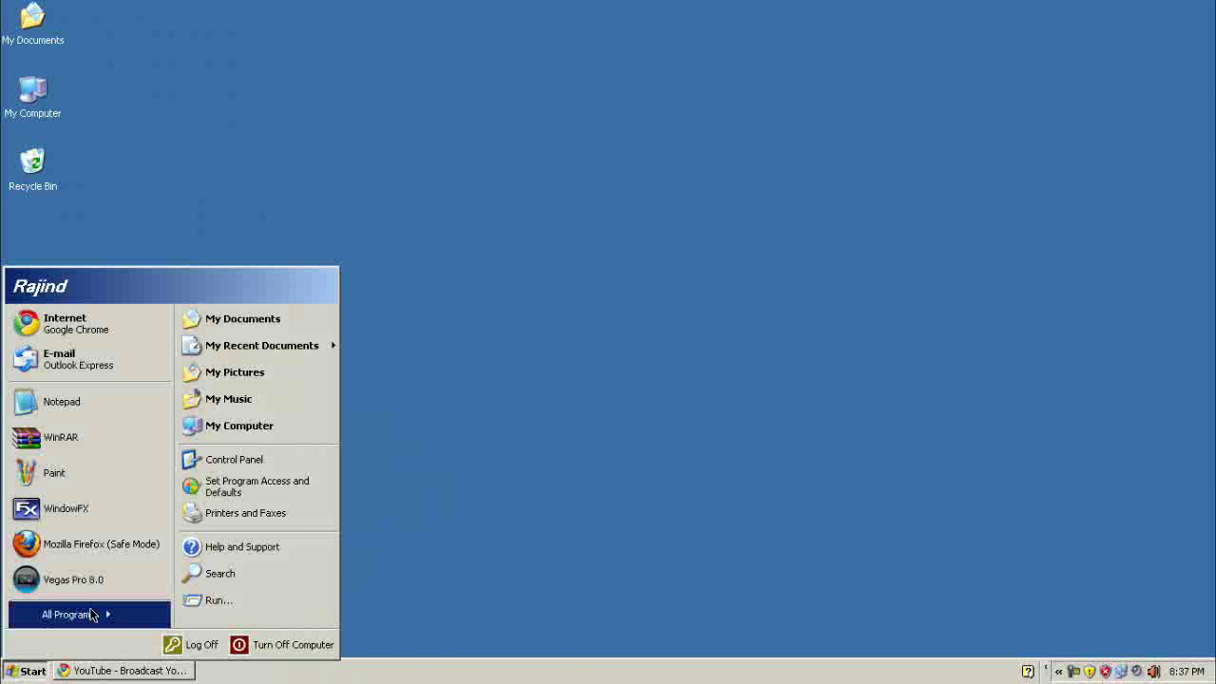
mouse_move(67, 615)
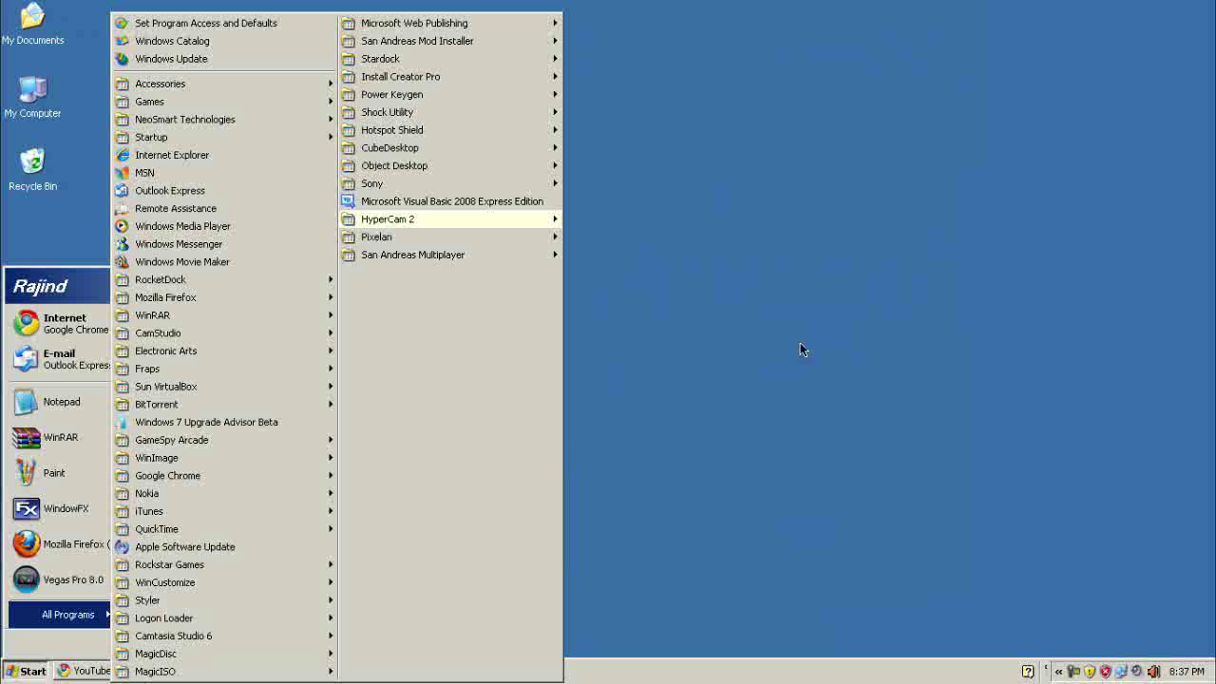
Dismiss All Programs and open Add or Remove Programs from the Control Panel.
left_click(813, 349)
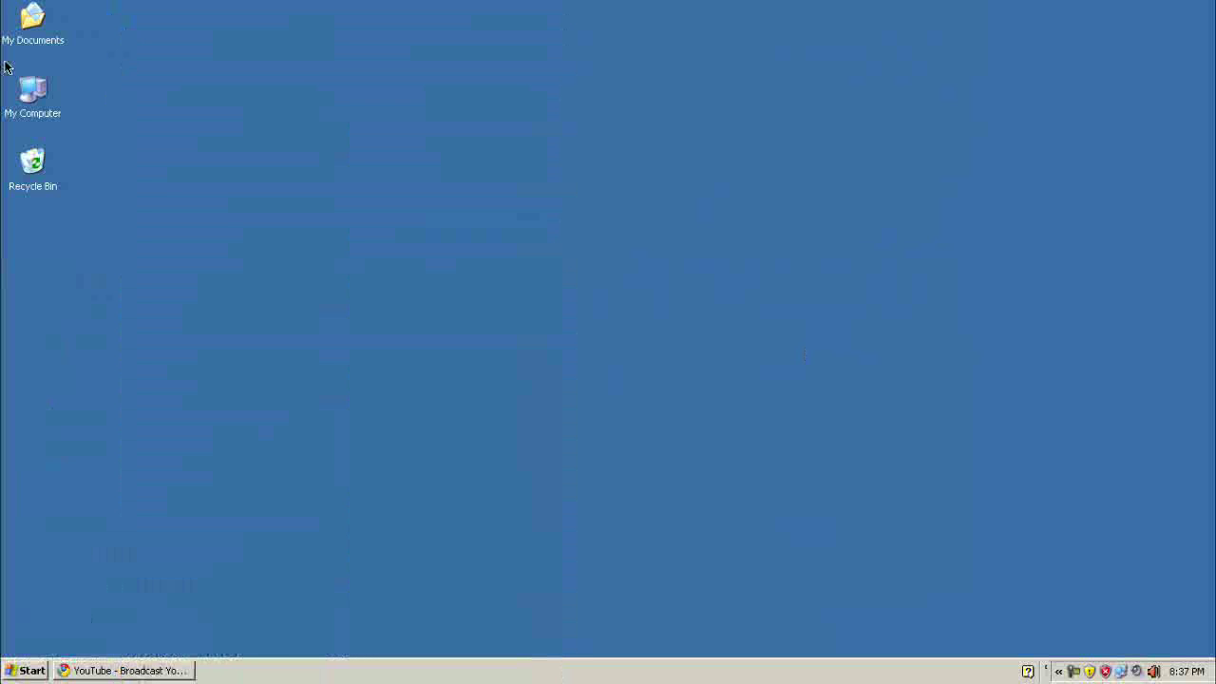
left_click(16, 669)
left_click(266, 460)
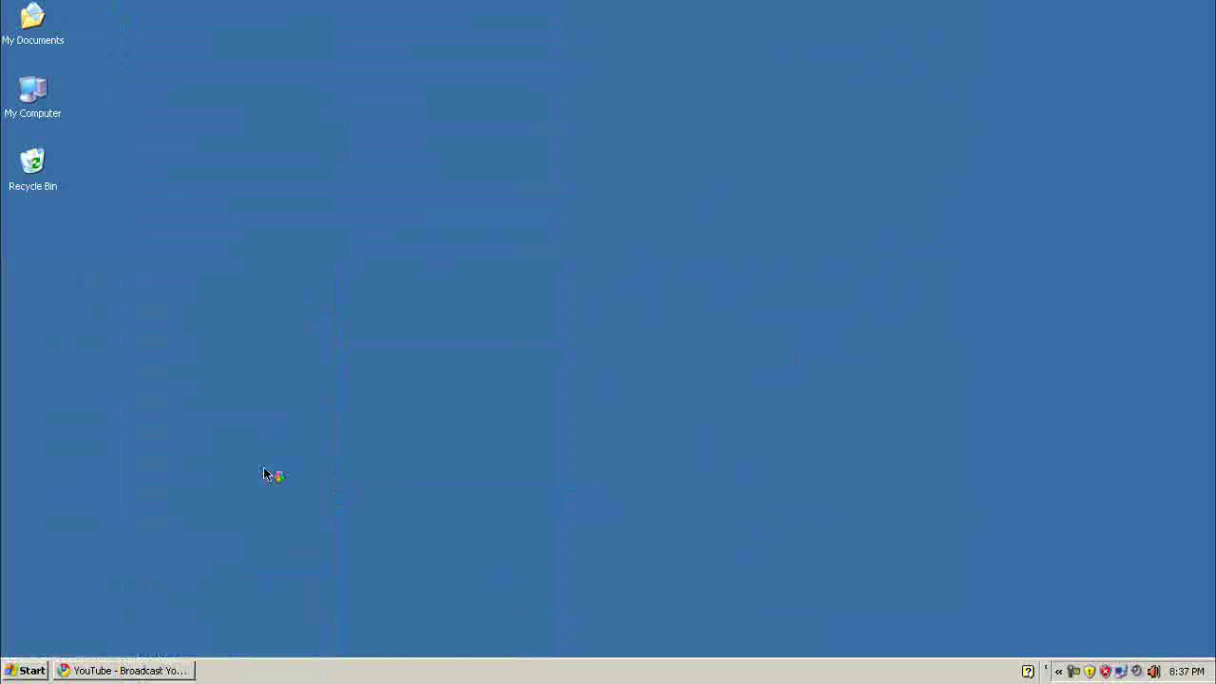
double_click(173, 123)
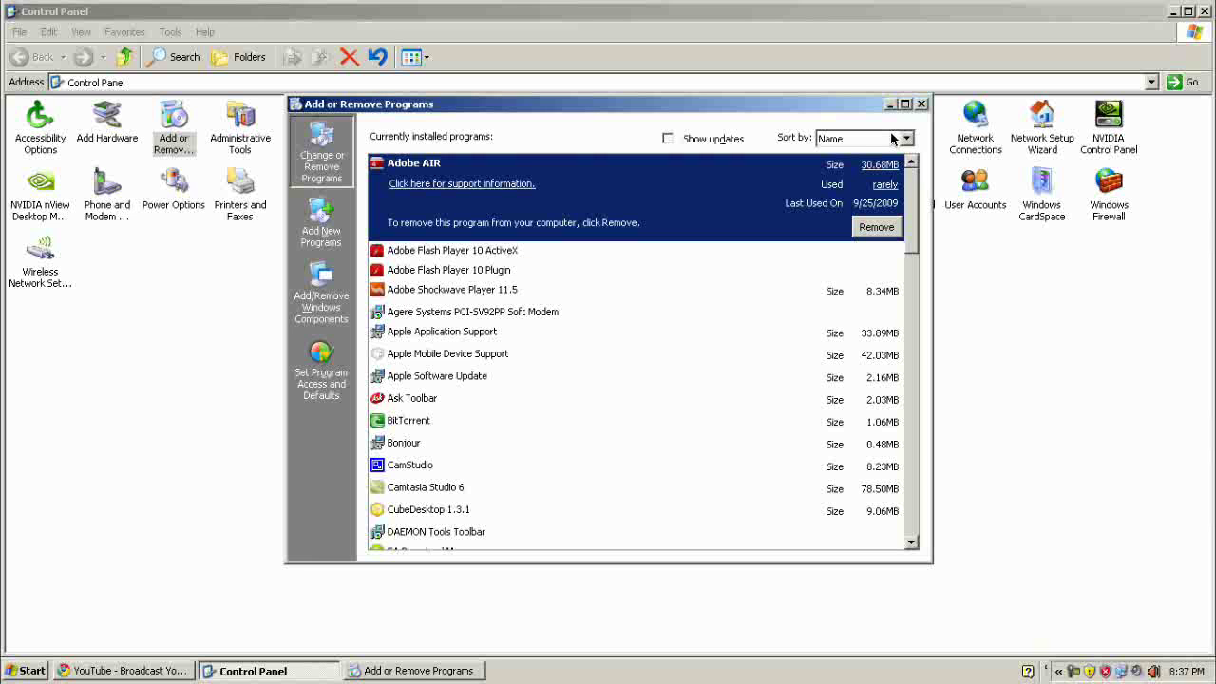
Sort programs by size, inspect GTA San Andreas, Sony Vegas, Camtasia and others, then close.
left_click(887, 139)
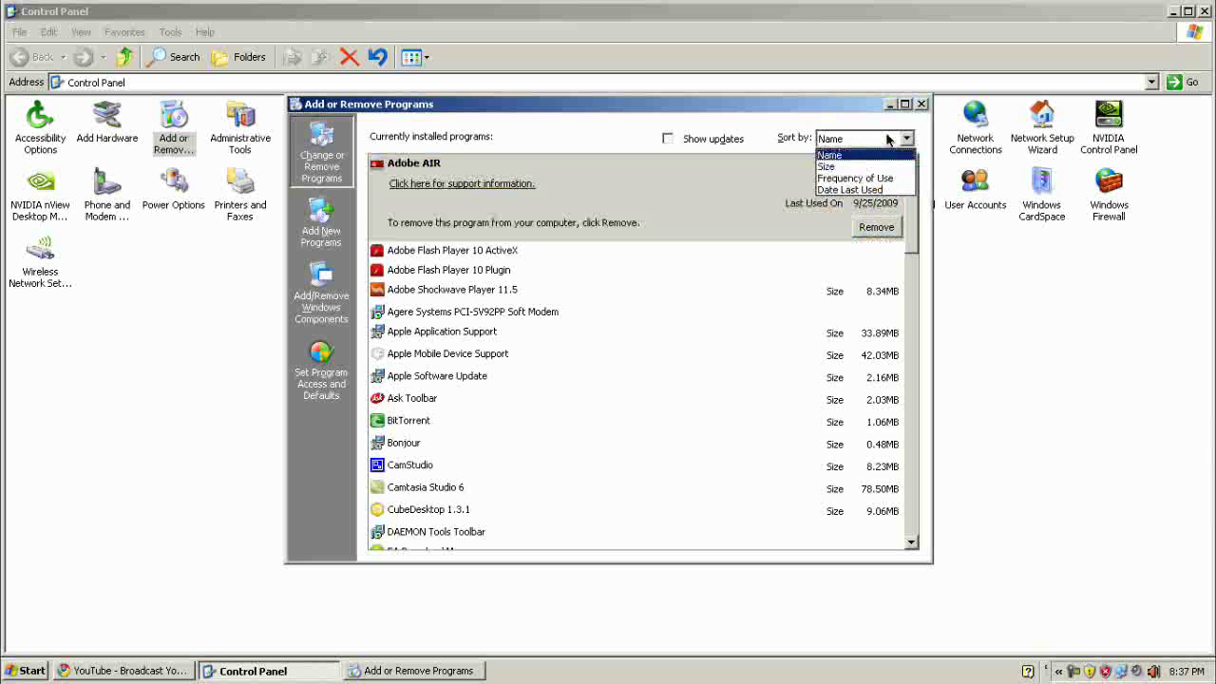
left_click(866, 167)
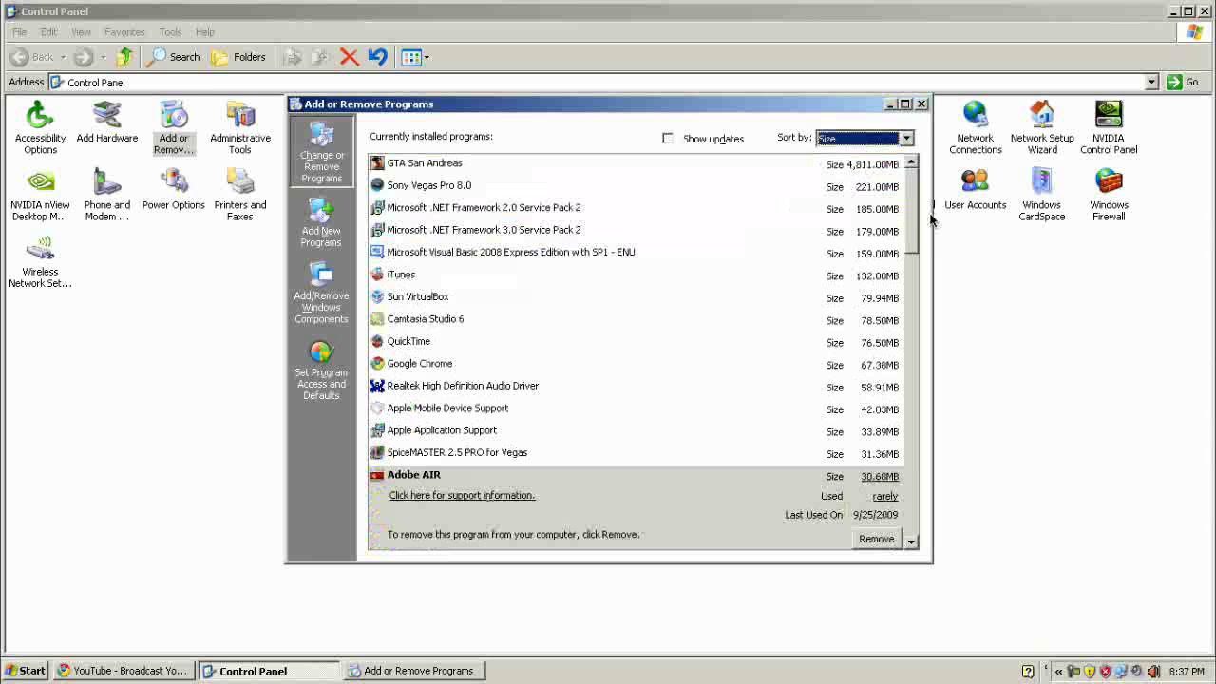
left_click(417, 164)
left_click(445, 250)
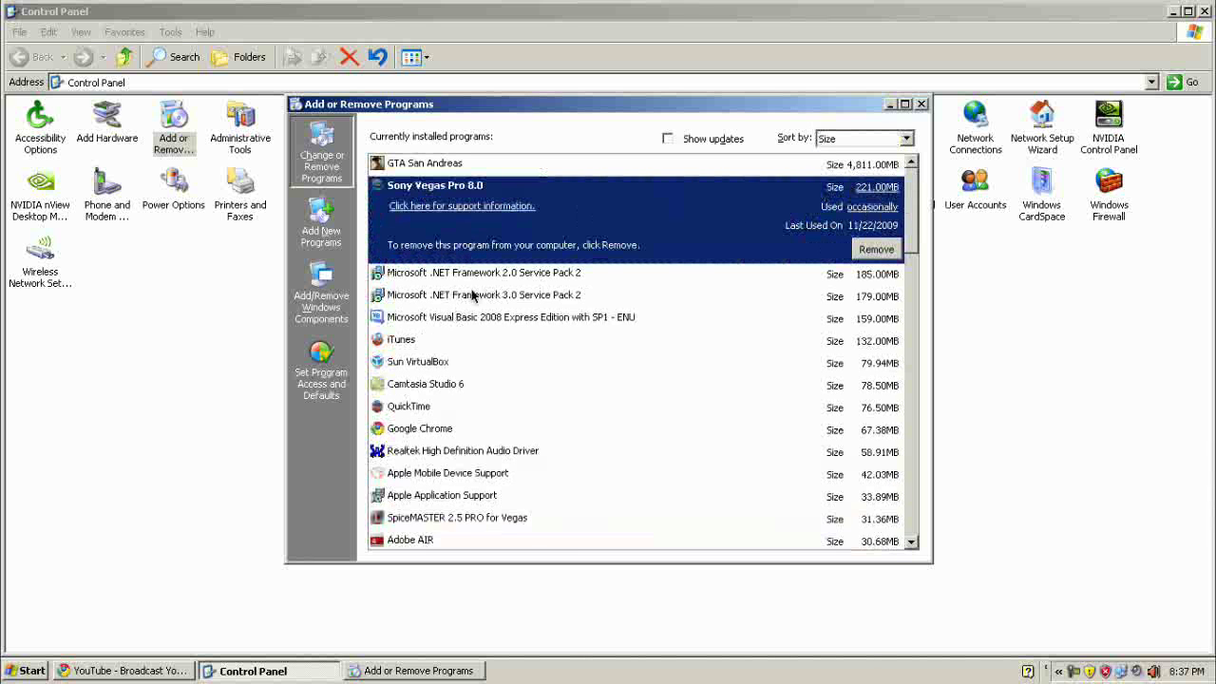
left_click(475, 281)
left_click(461, 315)
left_click(401, 376)
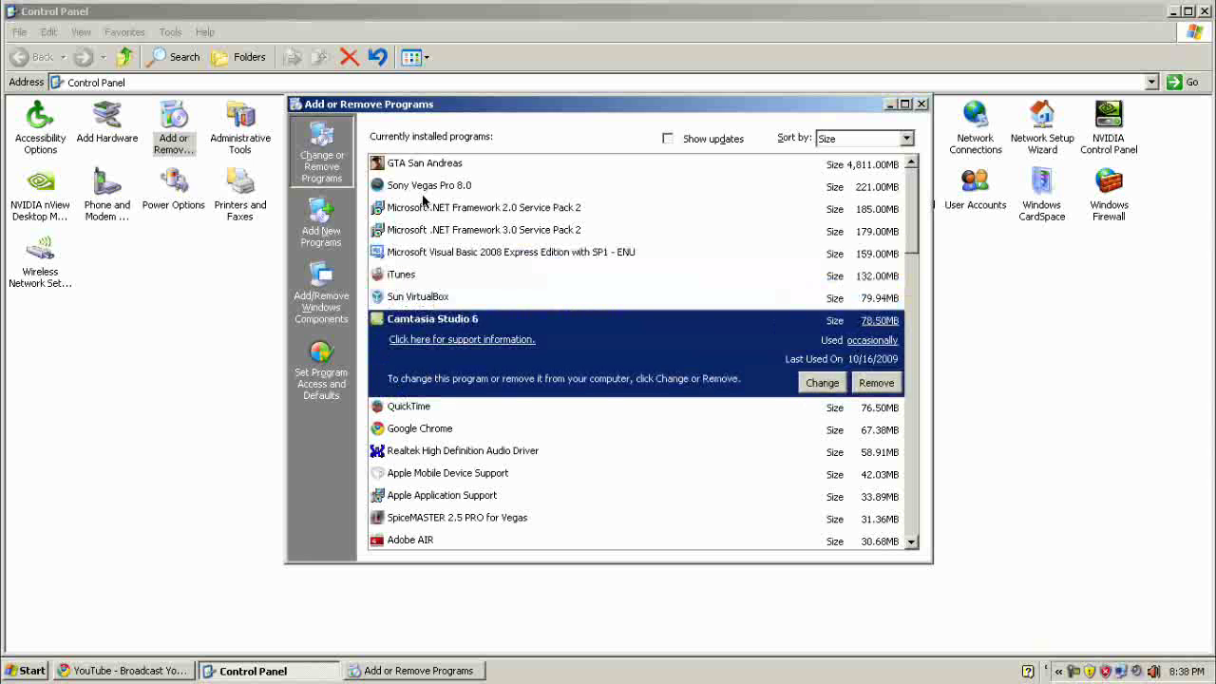
left_click(441, 168)
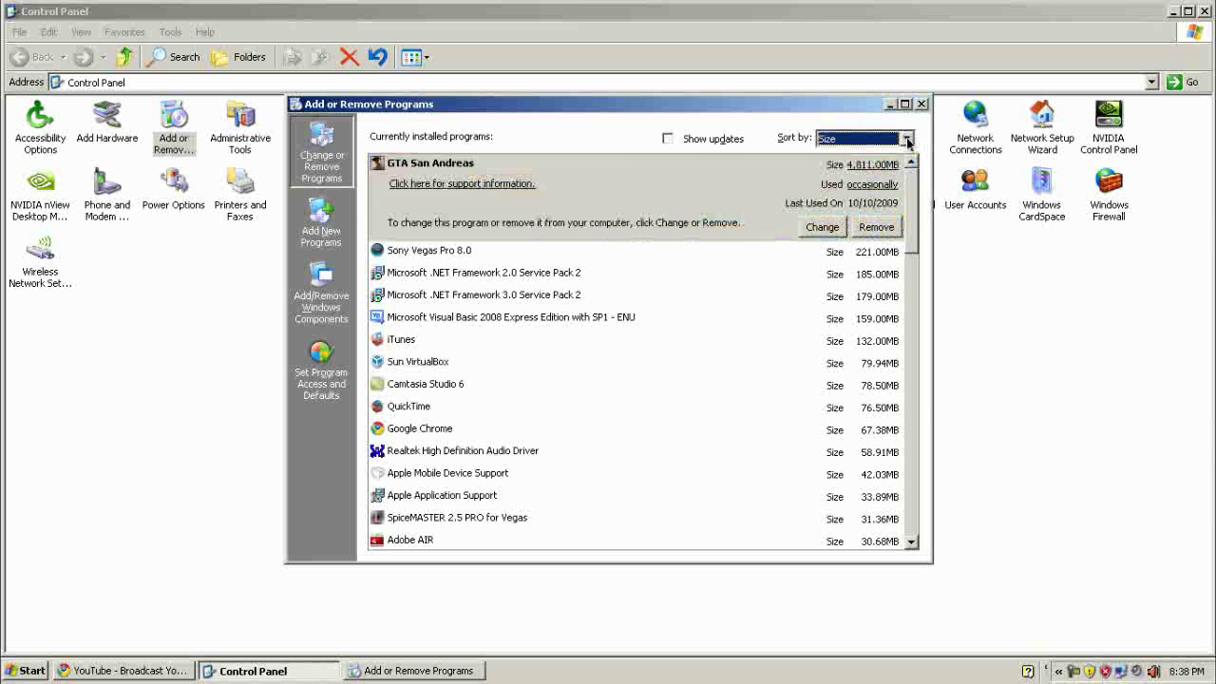
left_click(920, 103)
Briefly minimize and restore the Control Panel, then close it to reveal the YouTube upload.
left_click(1174, 12)
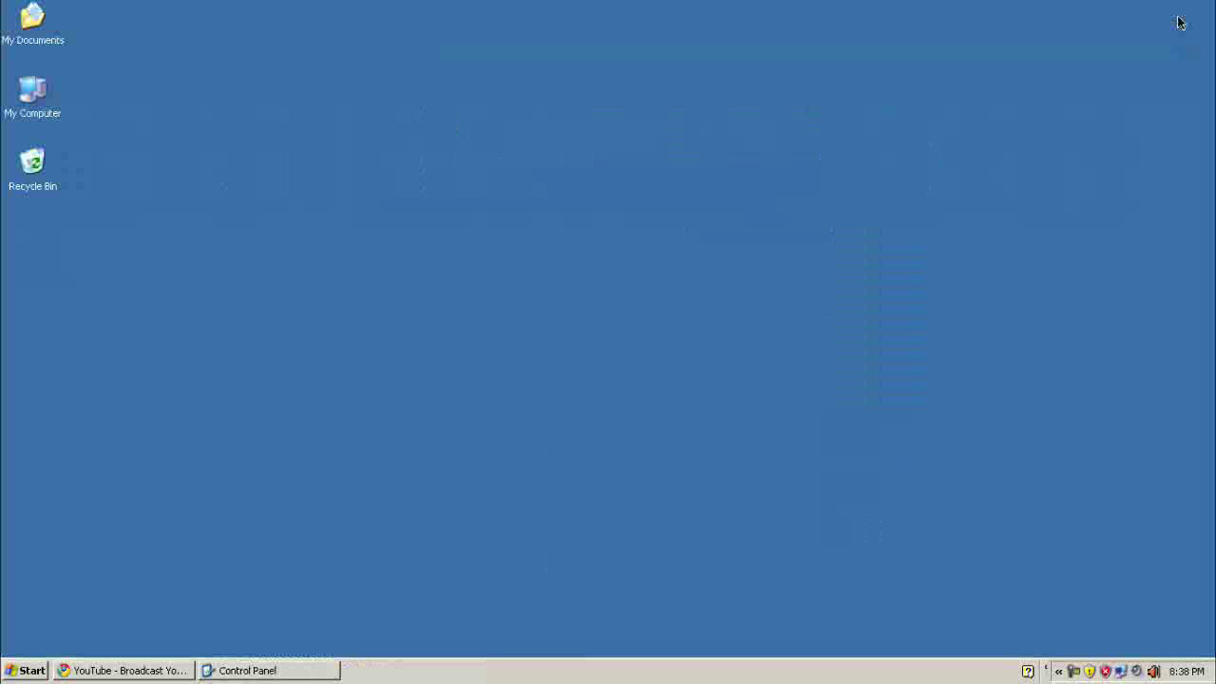
double_click(38, 31)
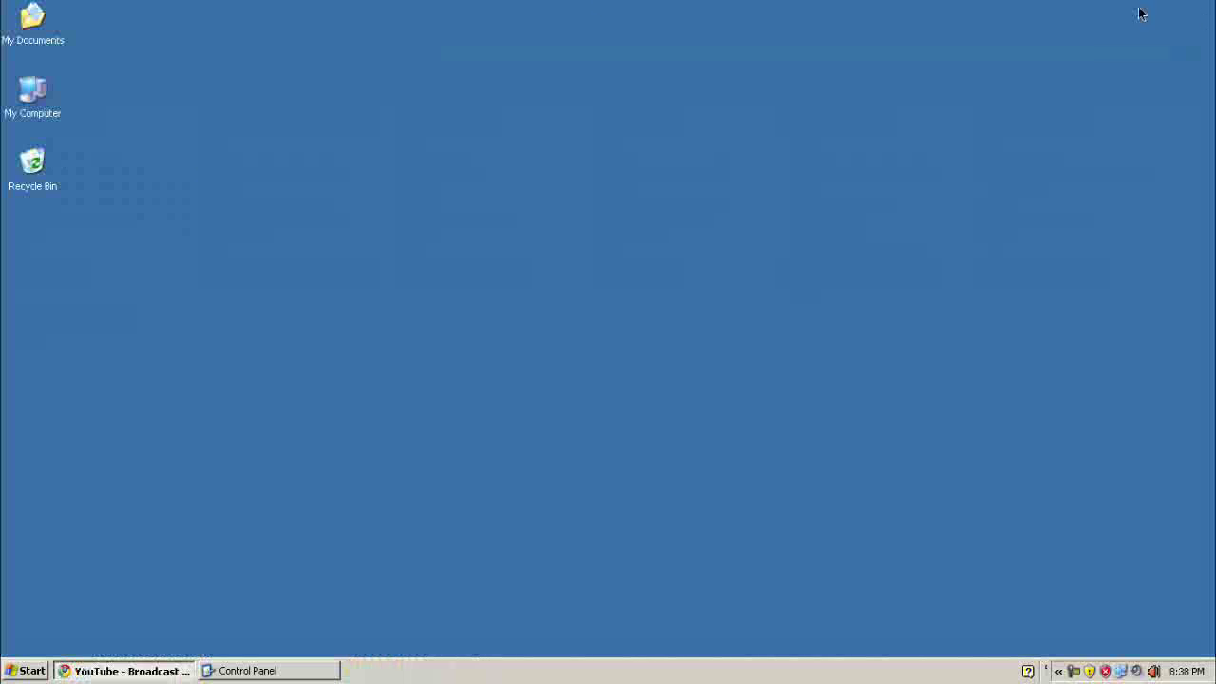
left_click(232, 676)
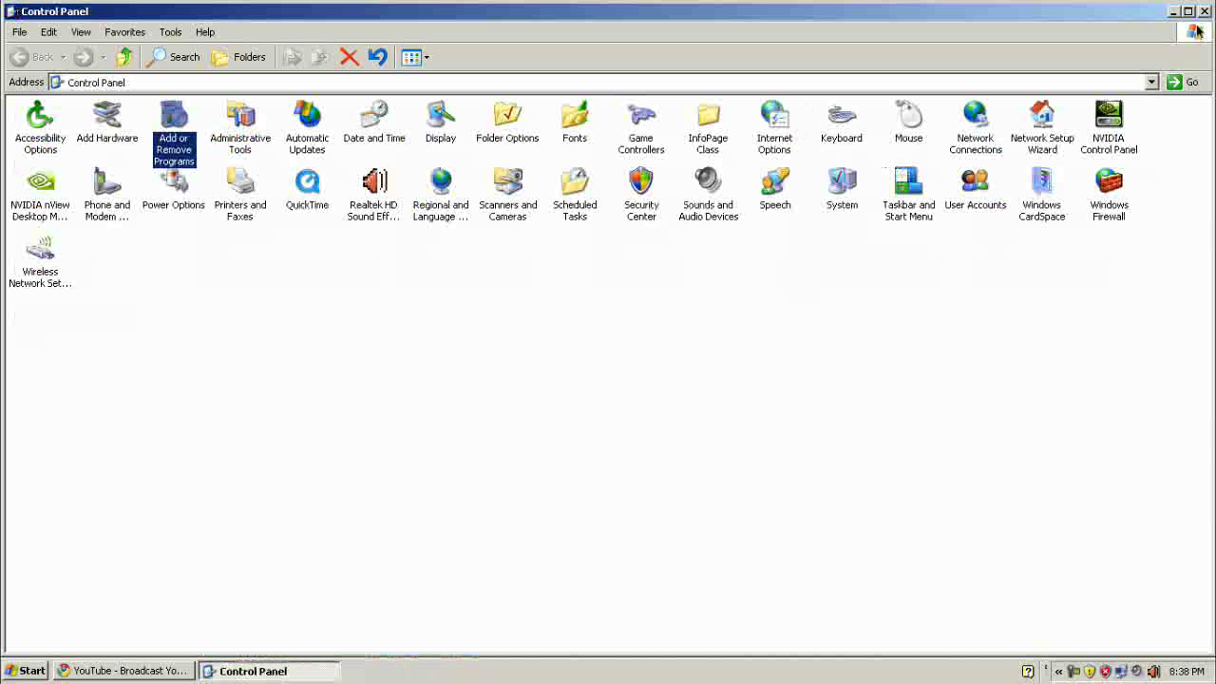
left_click(1204, 11)
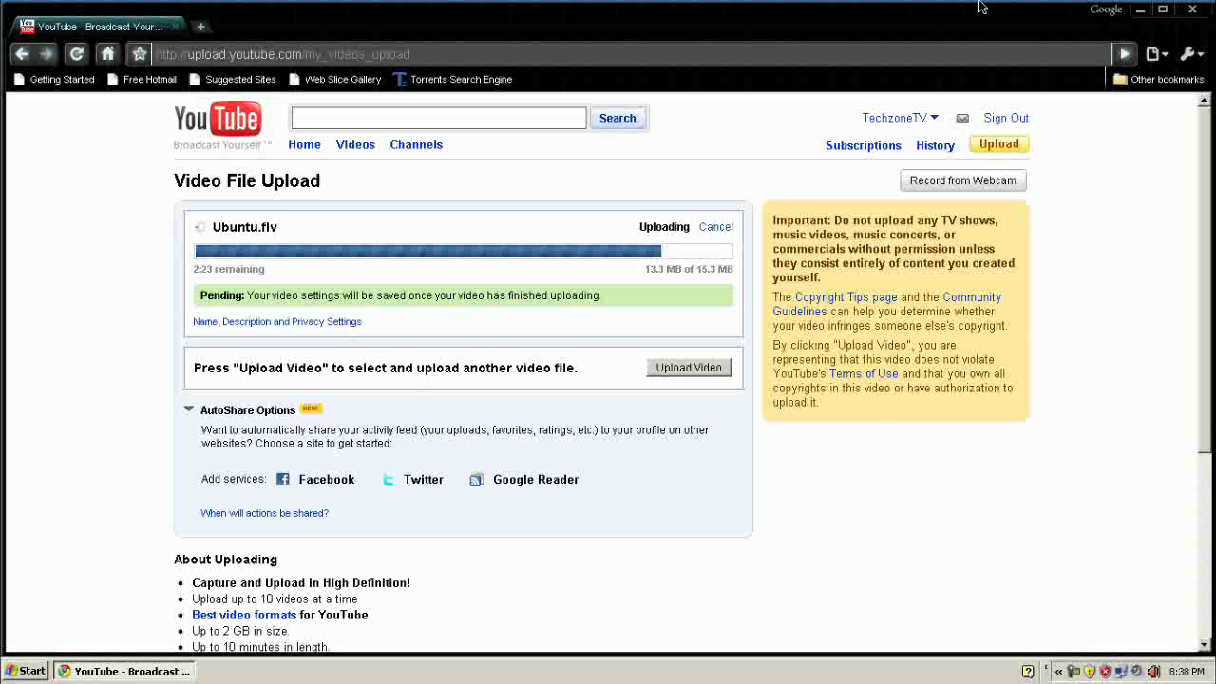
Minimize the browser showing the YouTube upload page to reveal the desktop.
left_click(1140, 10)
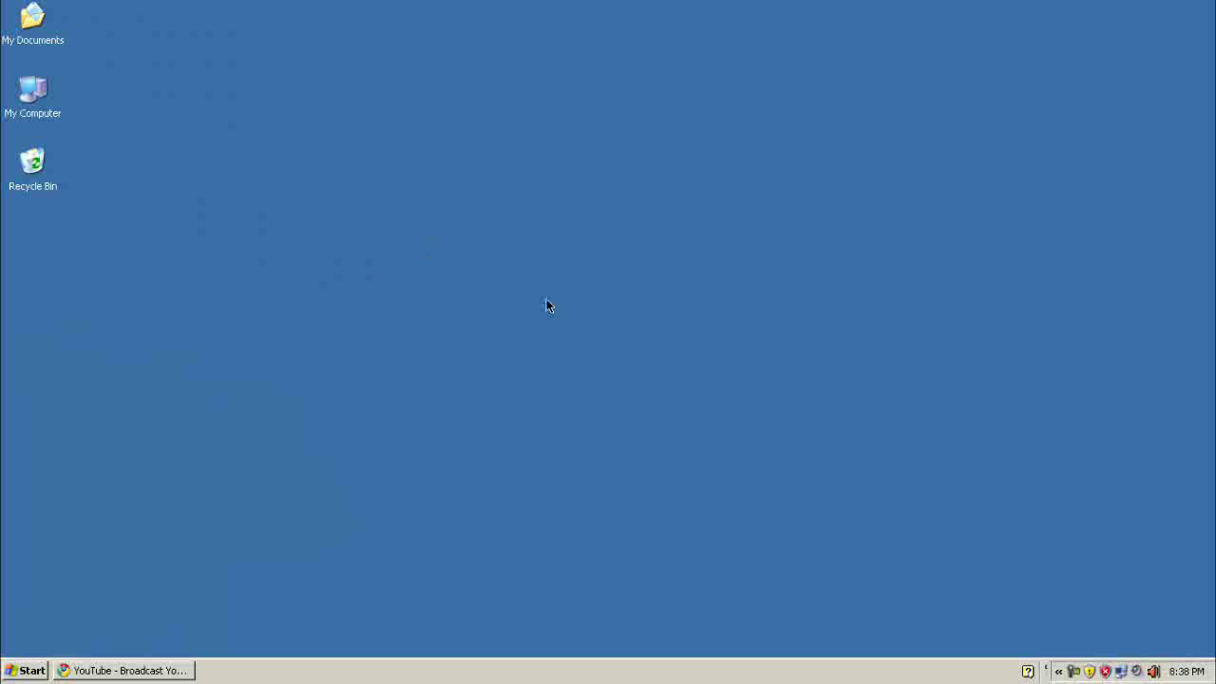
Set Windows and buttons and the color scheme to iLeoDark in Display Properties and apply.
right_click(468, 263)
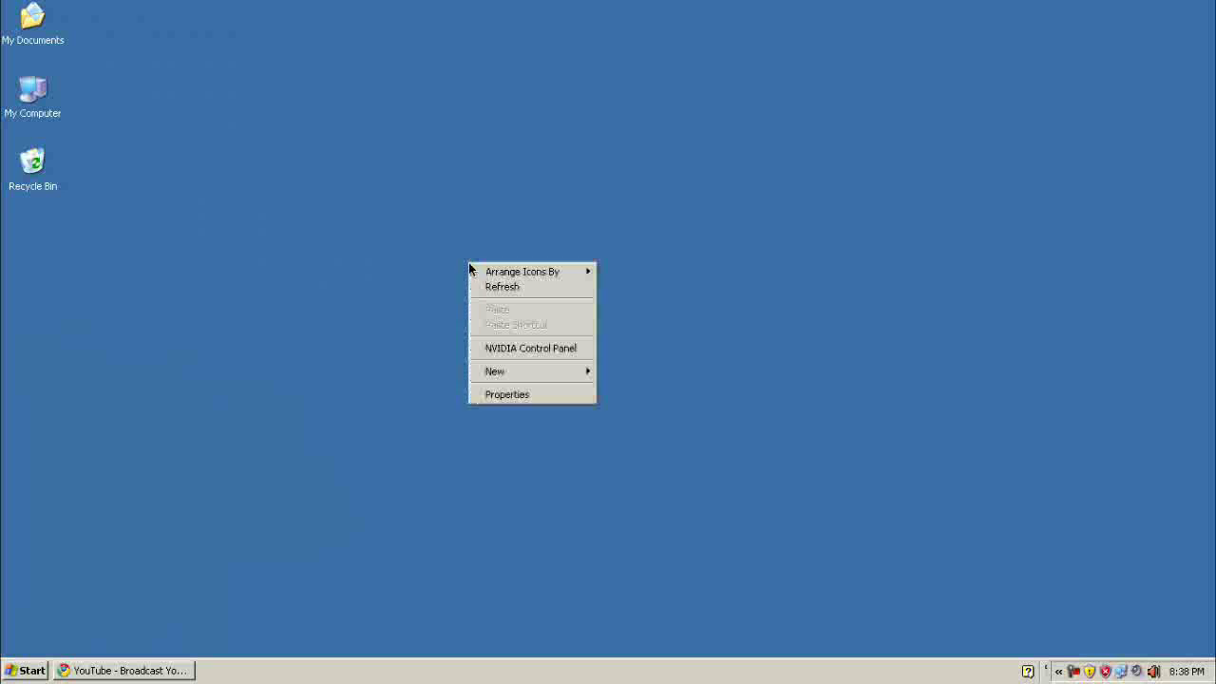
left_click(387, 258)
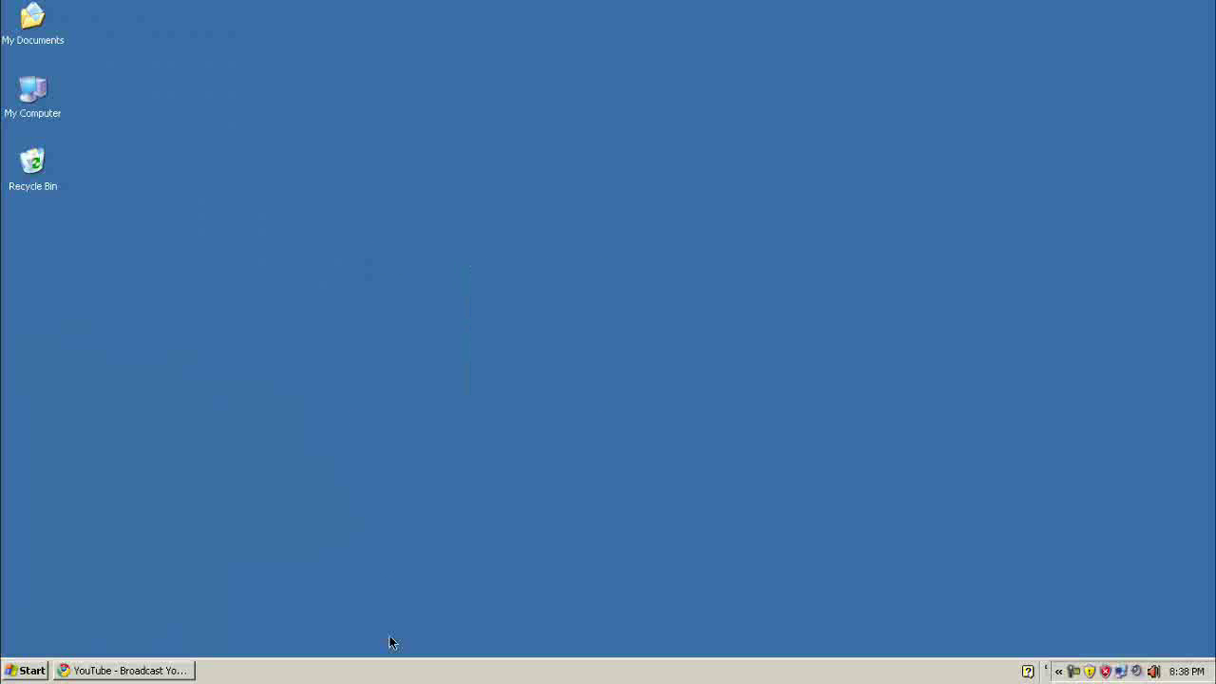
right_click(459, 351)
left_click(492, 484)
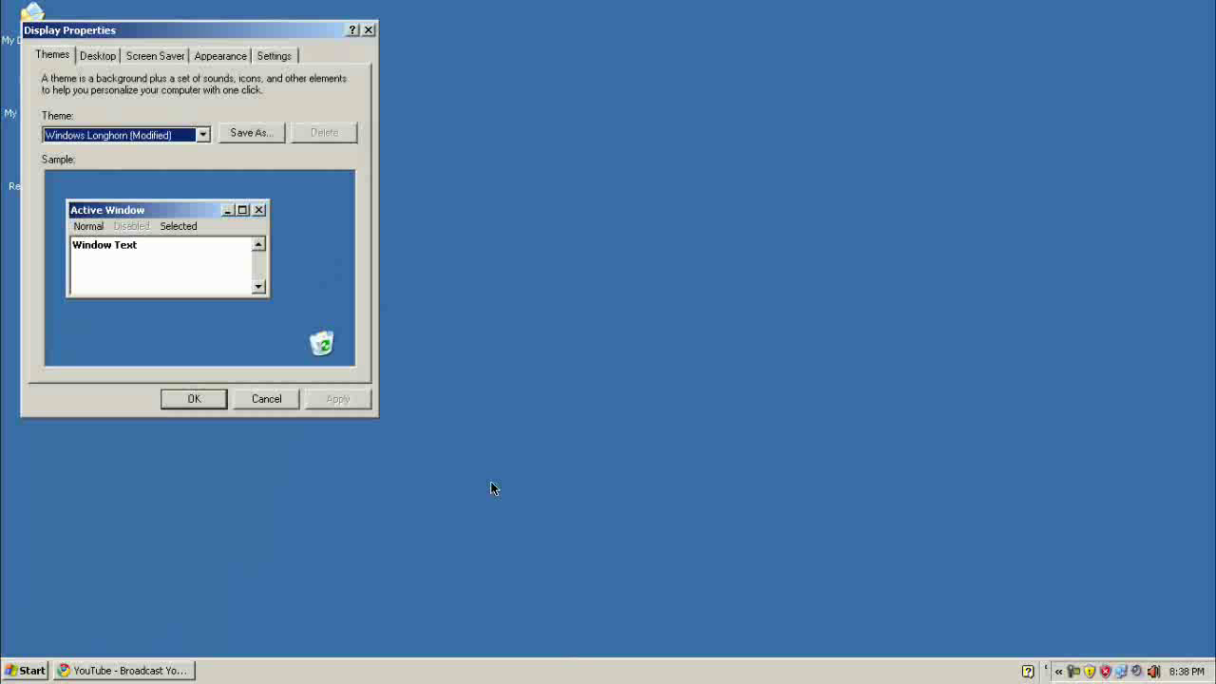
left_click(222, 54)
left_click(180, 278)
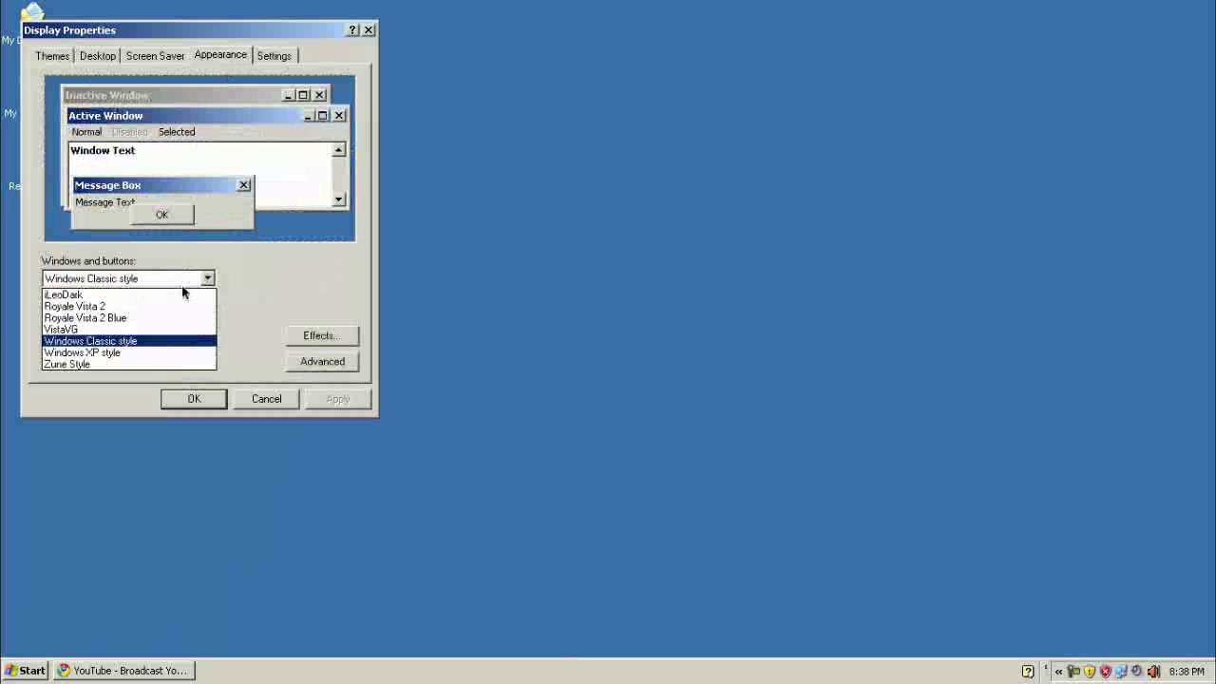
left_click(162, 290)
left_click(206, 321)
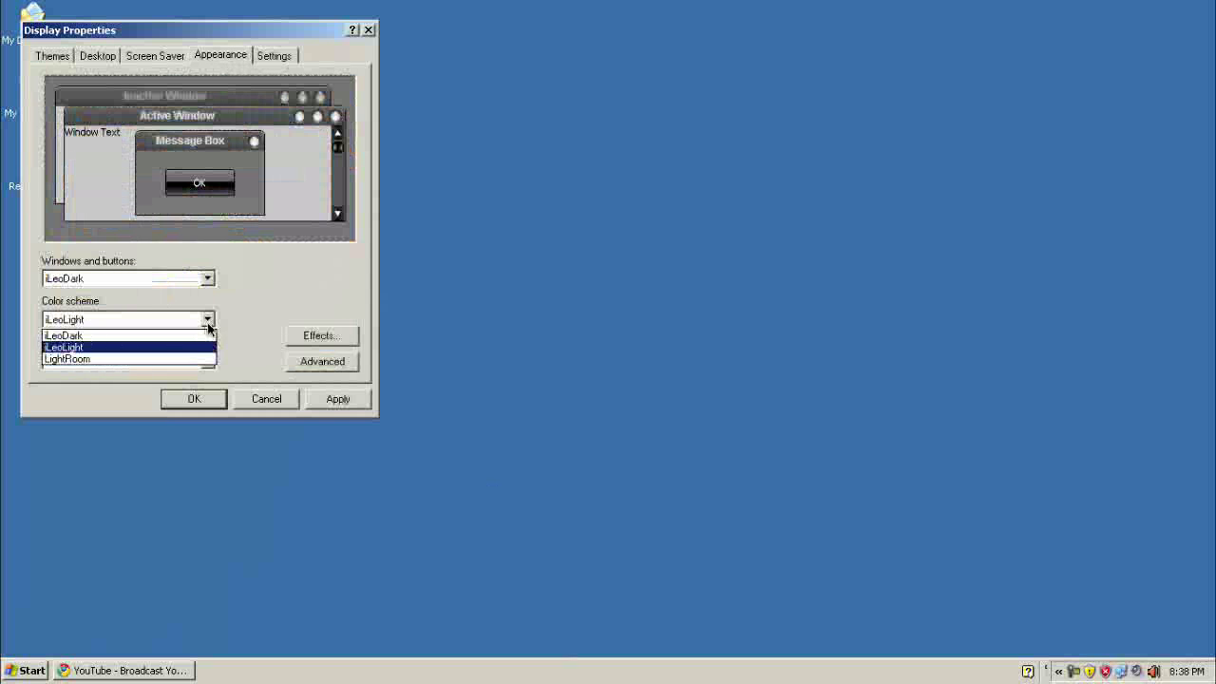
left_click(199, 348)
left_click(206, 322)
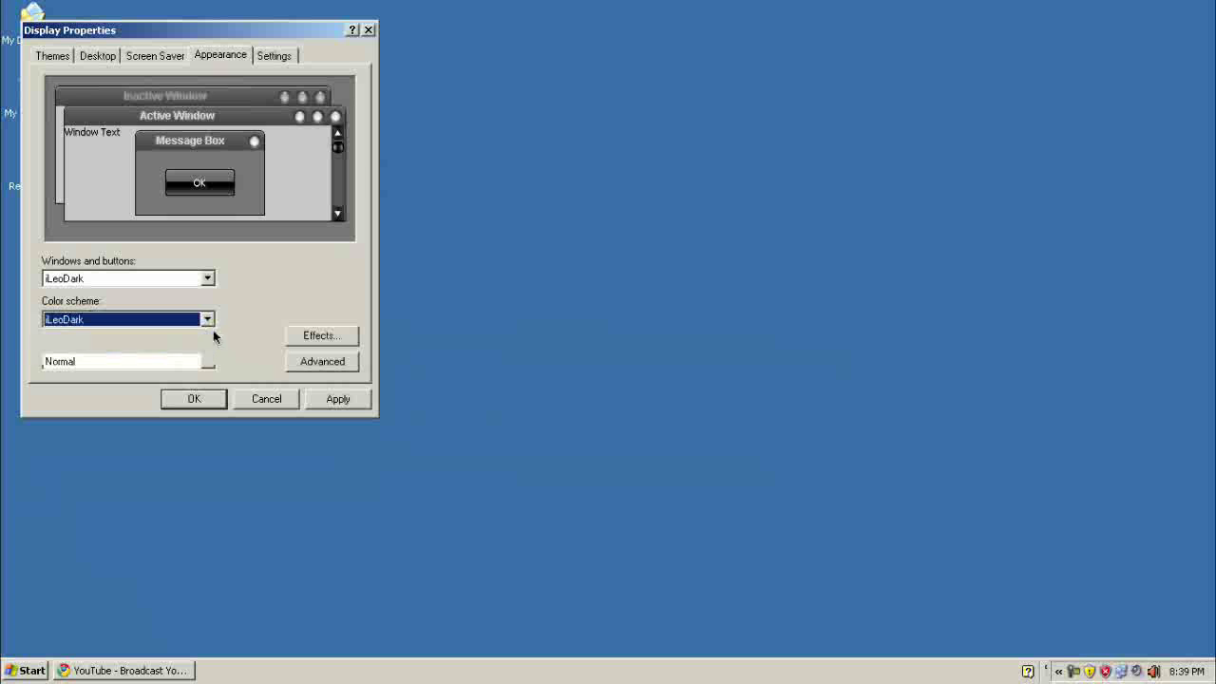
left_click(336, 399)
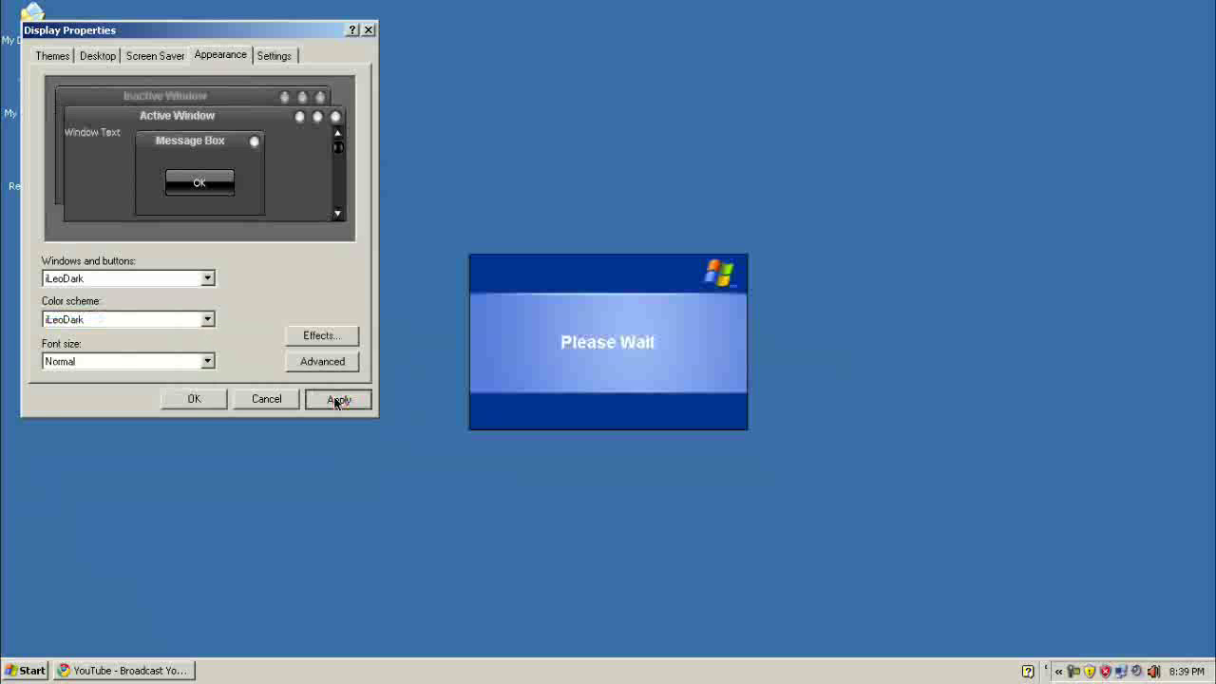
Preview the Zapotec desktop background, then cancel Display Properties without changing the background.
left_click(88, 58)
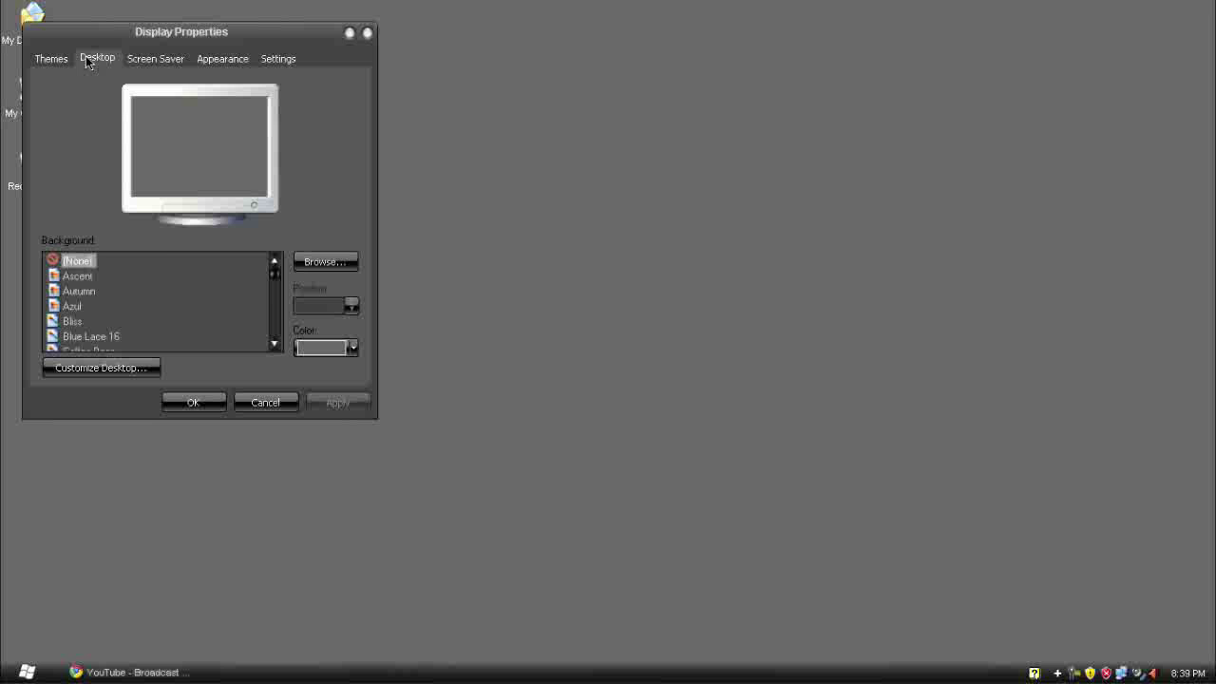
left_click_drag(275, 273, 274, 354)
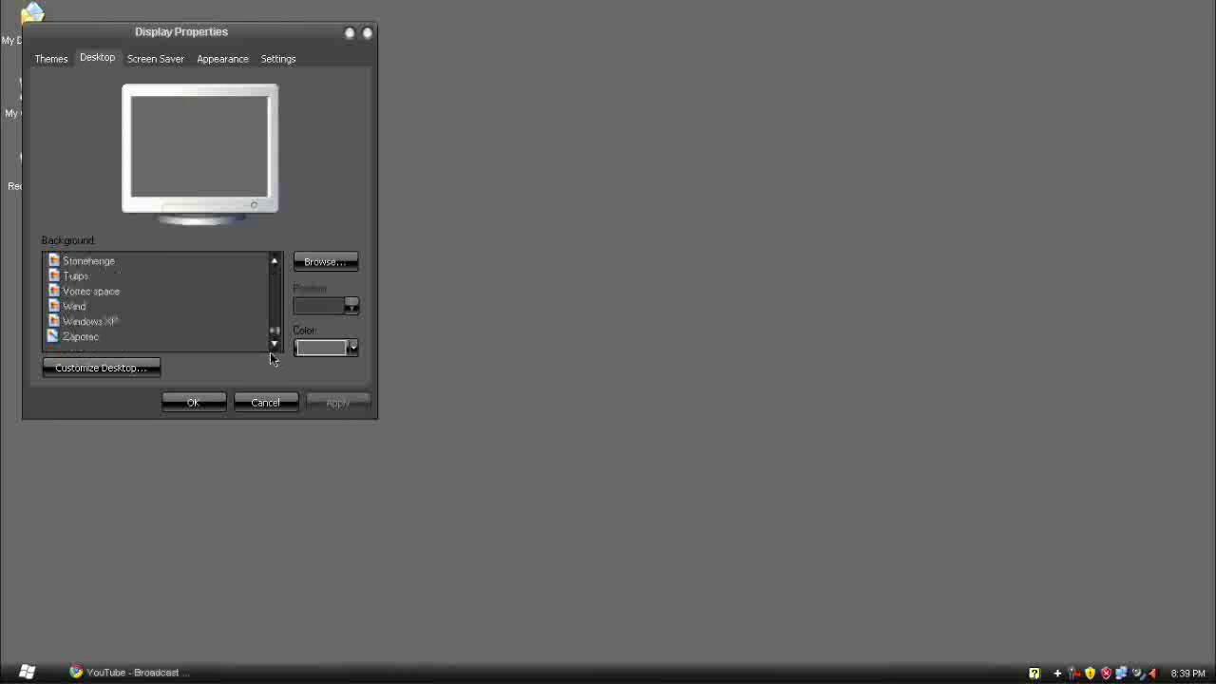
left_click(68, 338)
left_click(291, 404)
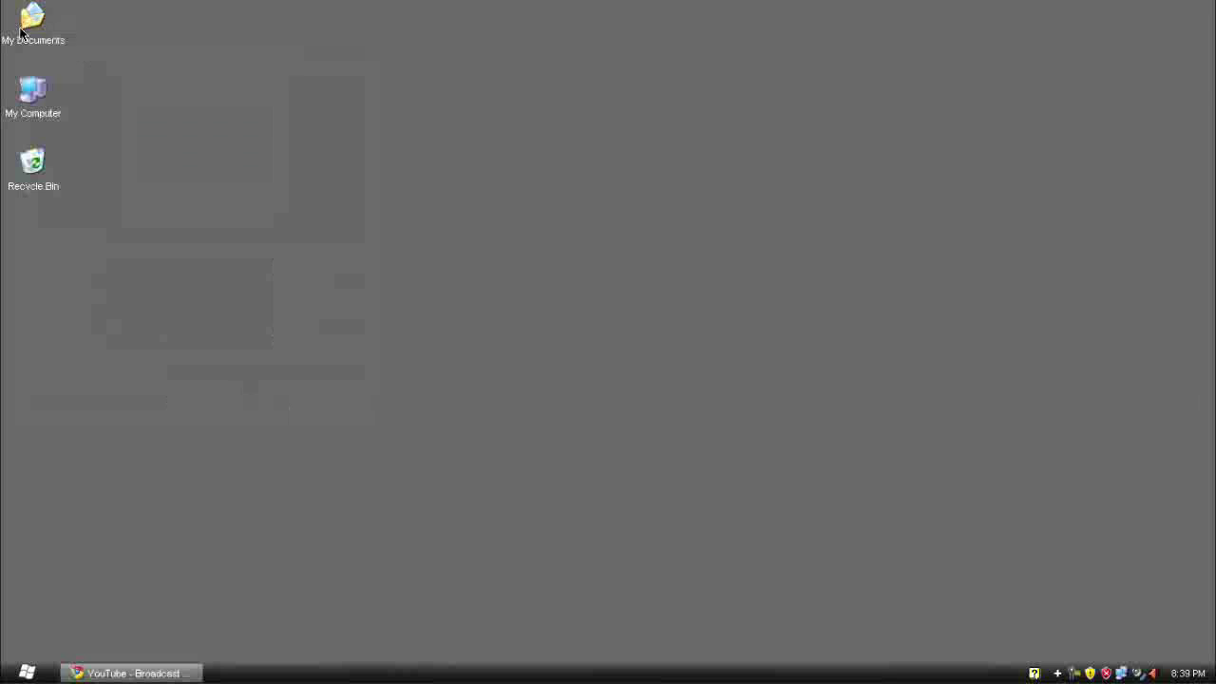